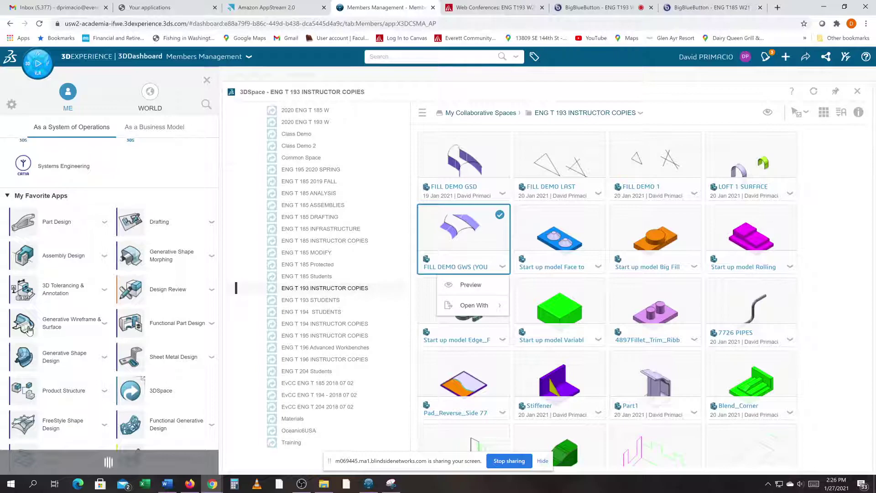
Open the FILL DEMO GWS (YOUR NAME) model in Generative Wireframe & Surface, dismissing the welcome message and the screen-sharing notice.
left_click(28, 330)
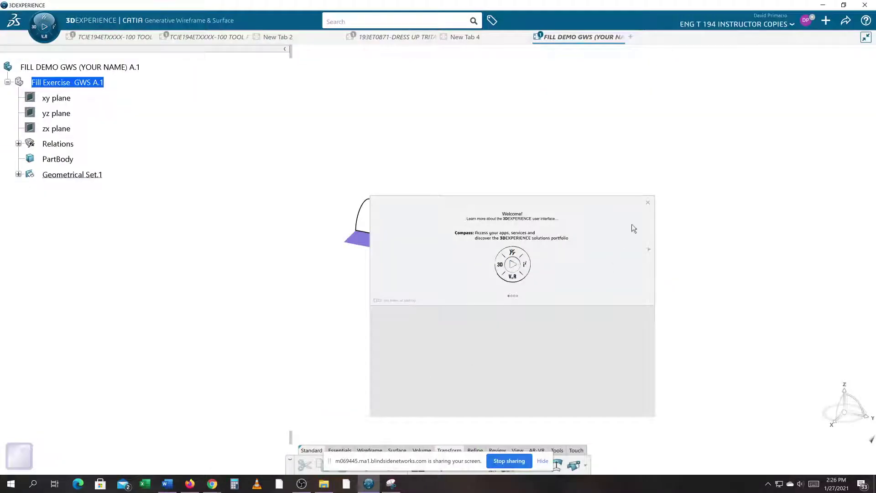
left_click(648, 203)
middle_click_drag(344, 346, 504, 298)
middle_click_drag(257, 329, 243, 324)
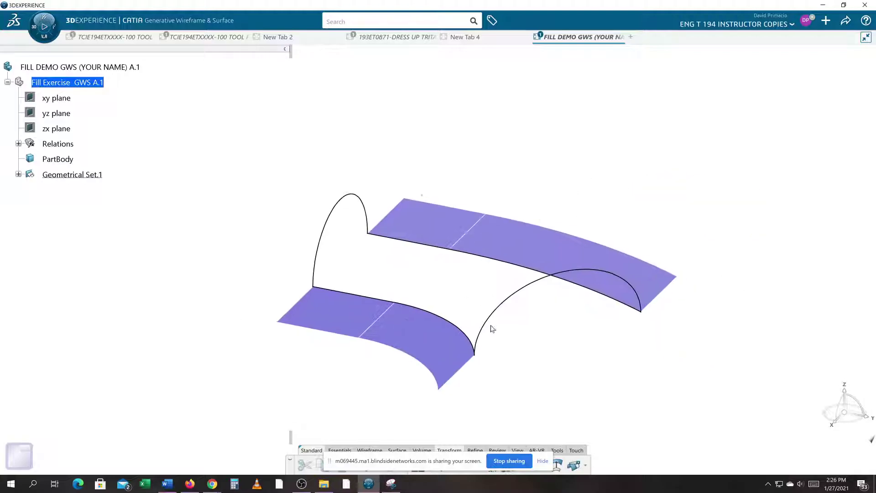
middle_click_drag(486, 305, 398, 216)
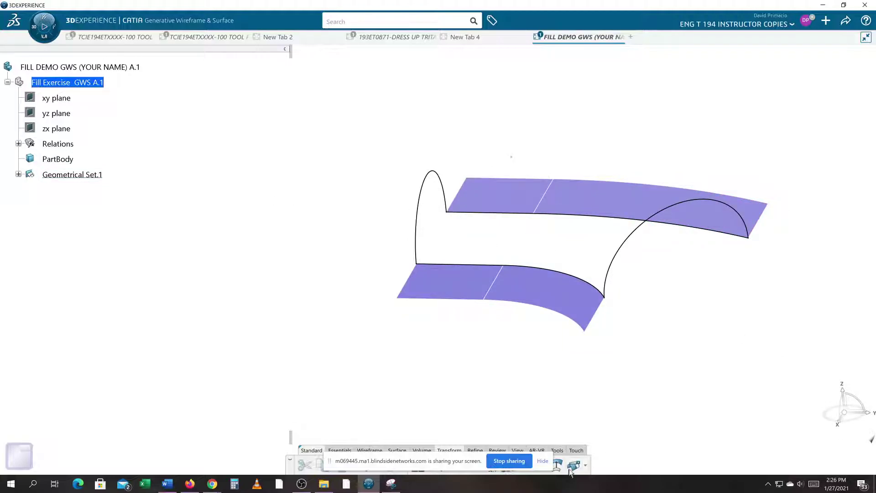
left_click(542, 461)
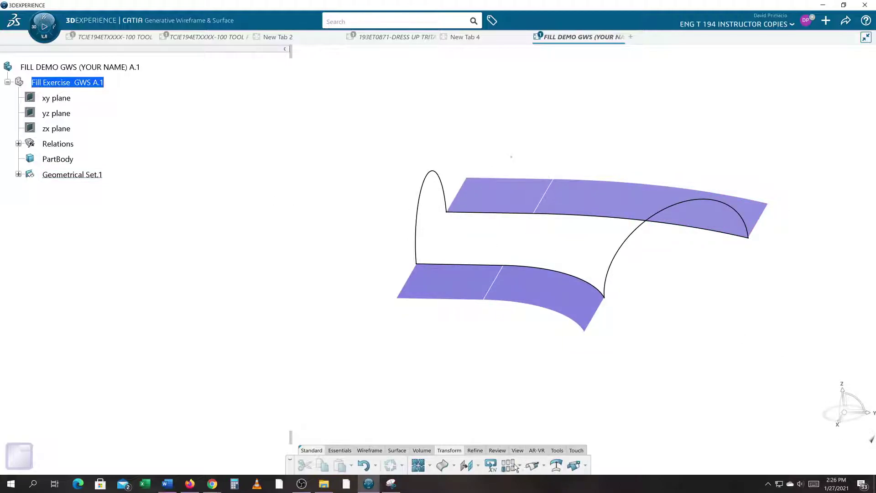
Extrude the smaller end arc into a surface 3 in long with the direction reversed away from the purple surfaces.
left_click(397, 451)
left_click(422, 465)
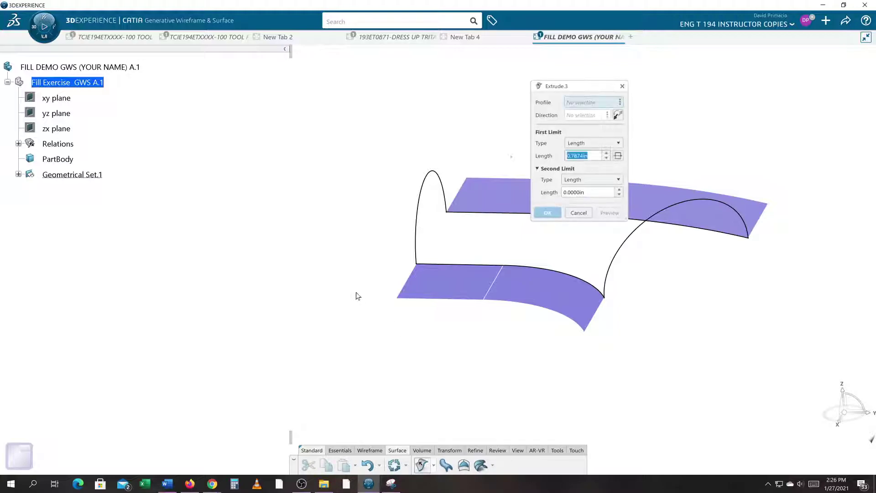
left_click(431, 214)
type("3")
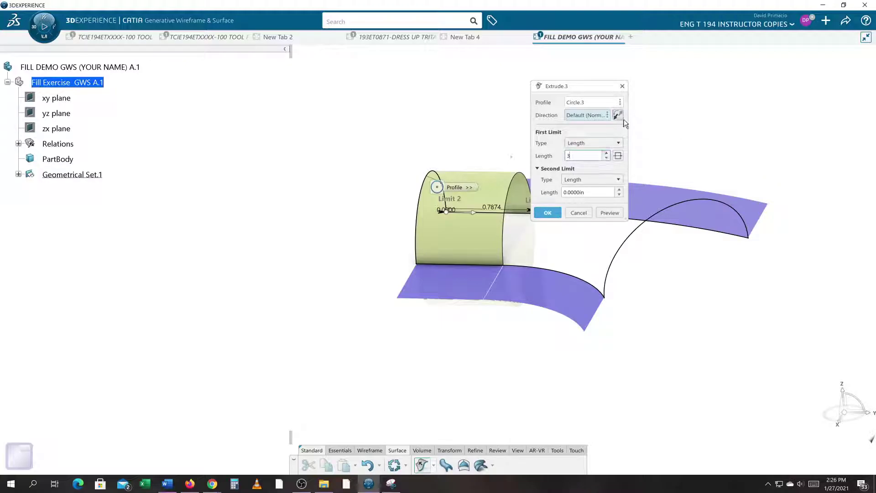
key("Return")
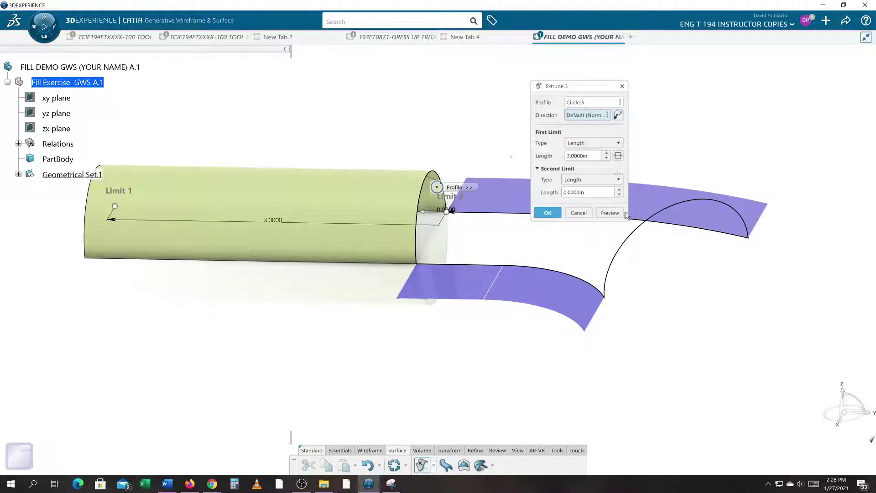
left_click(556, 216)
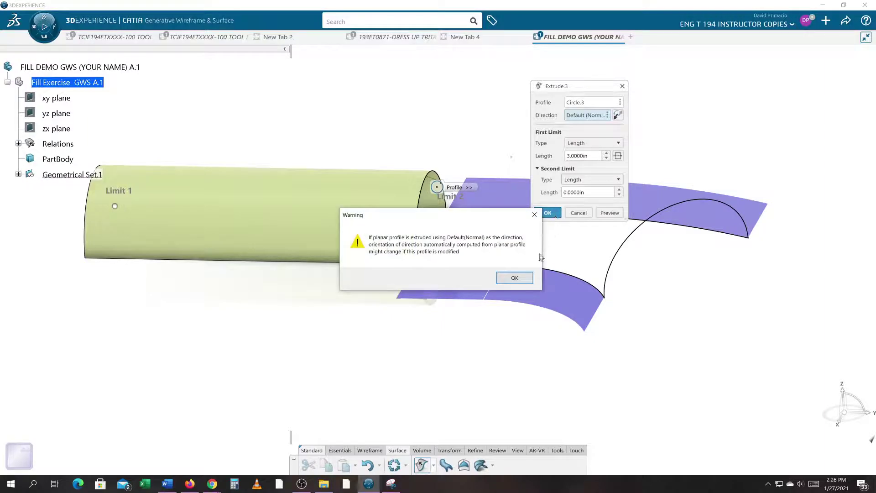
left_click(514, 277)
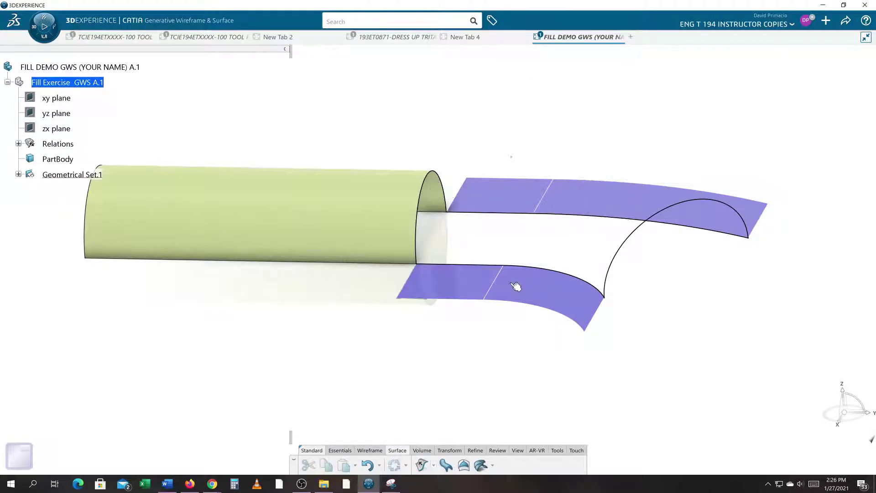
Extrude the larger end arc 3 in as a surface with the direction reversed away from the purple surfaces.
left_click(615, 272)
left_click(418, 470)
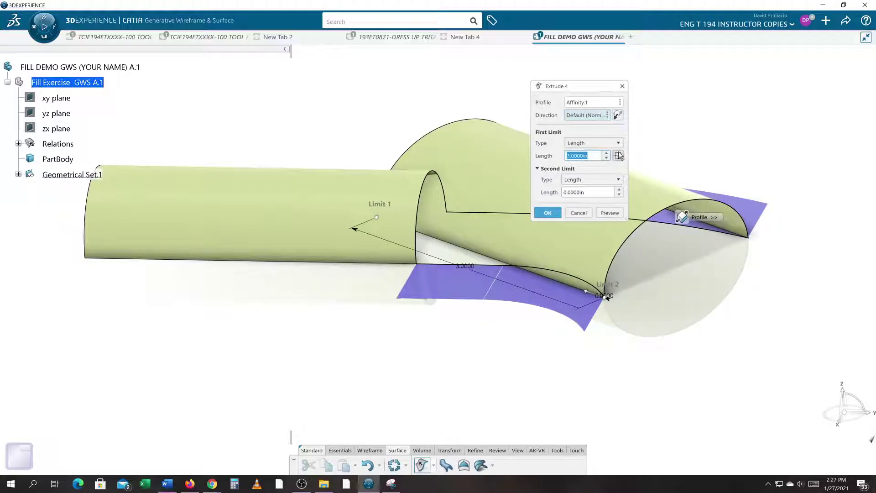
left_click(618, 116)
left_click(548, 213)
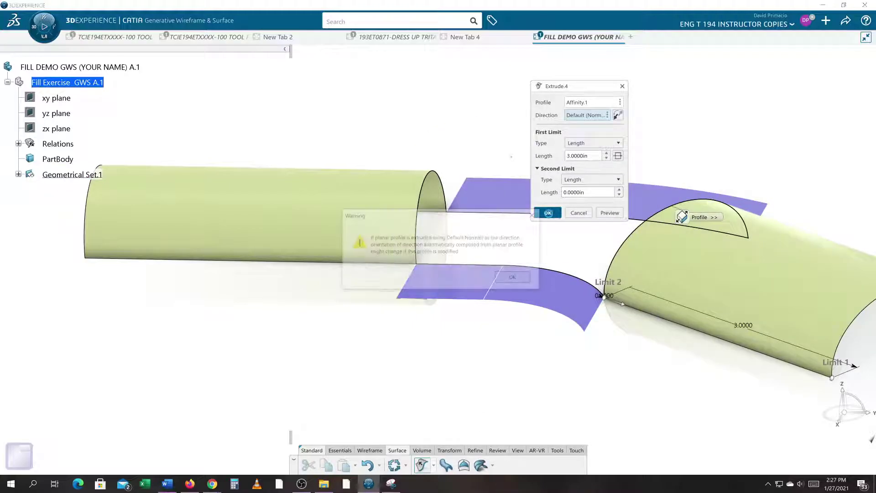
left_click(512, 276)
Create a Fill surface bounded by the near rail curve, smaller arc, far rail curve and larger arc, without support surfaces.
middle_click_drag(636, 378, 559, 346)
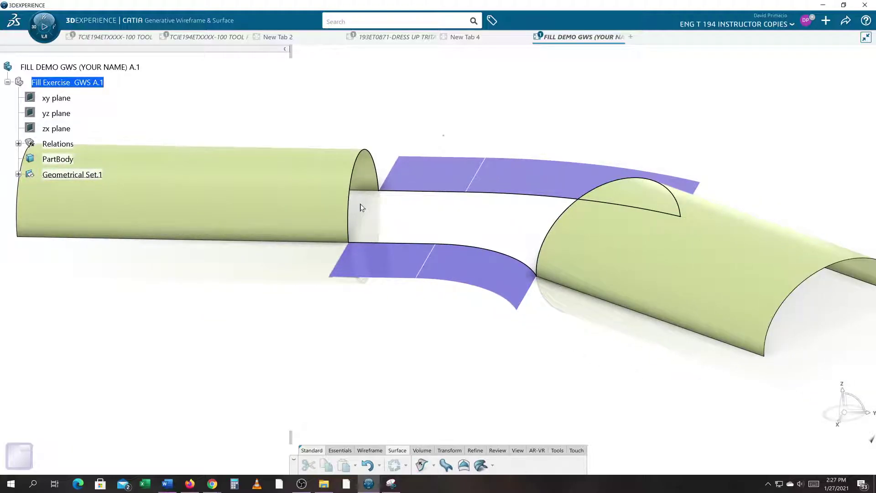
middle_click_drag(543, 344, 552, 359)
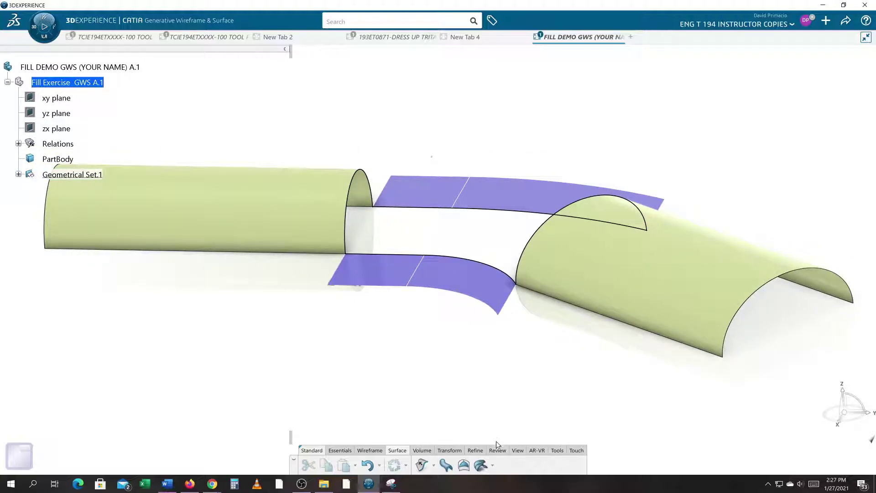
left_click(463, 465)
middle_click_drag(479, 418, 434, 365)
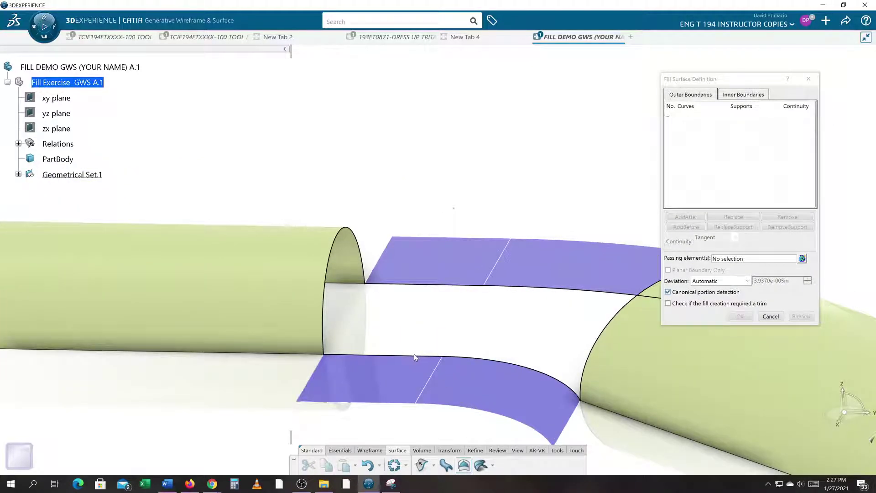
left_click(418, 360)
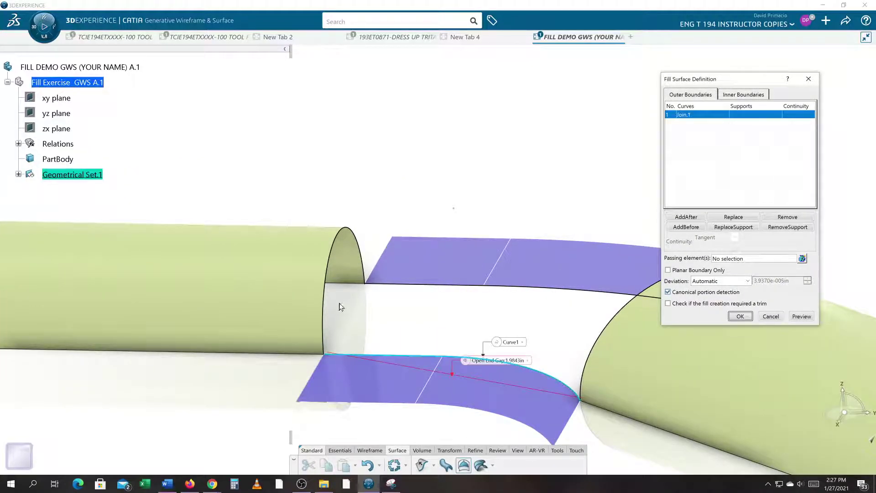
left_click(328, 297)
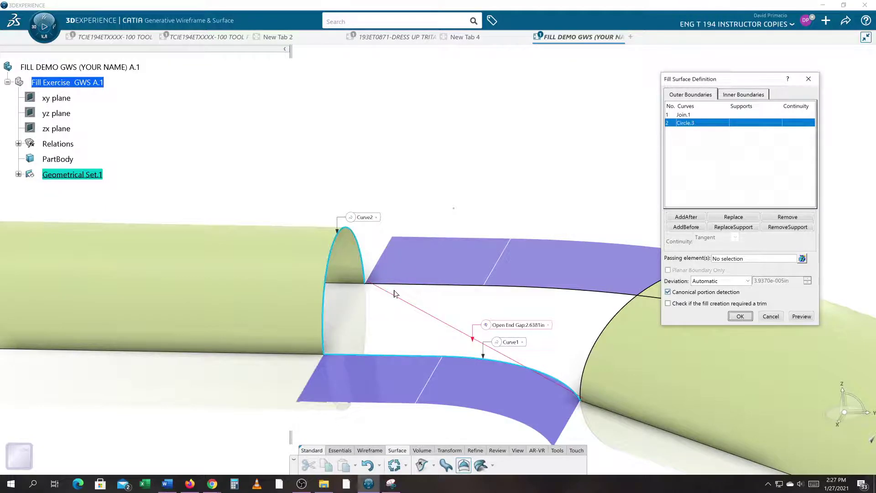
left_click(411, 288)
middle_click_drag(478, 317, 388, 313)
left_click(517, 334)
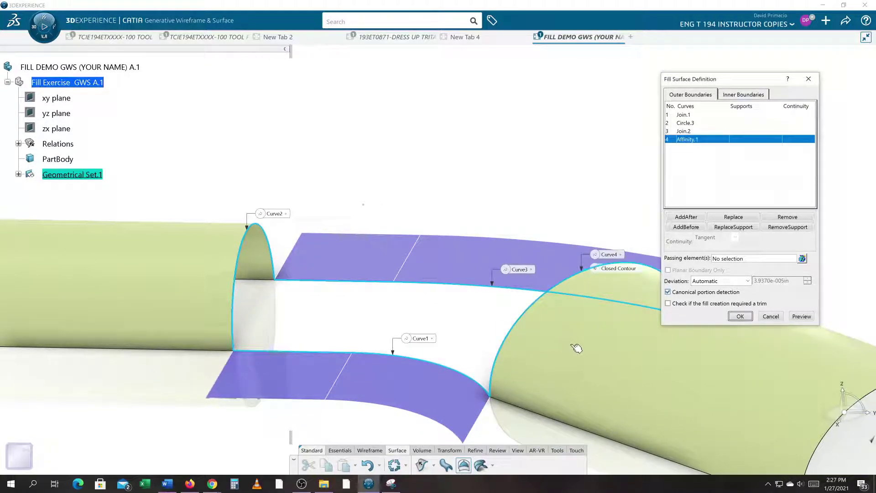
left_click(742, 317)
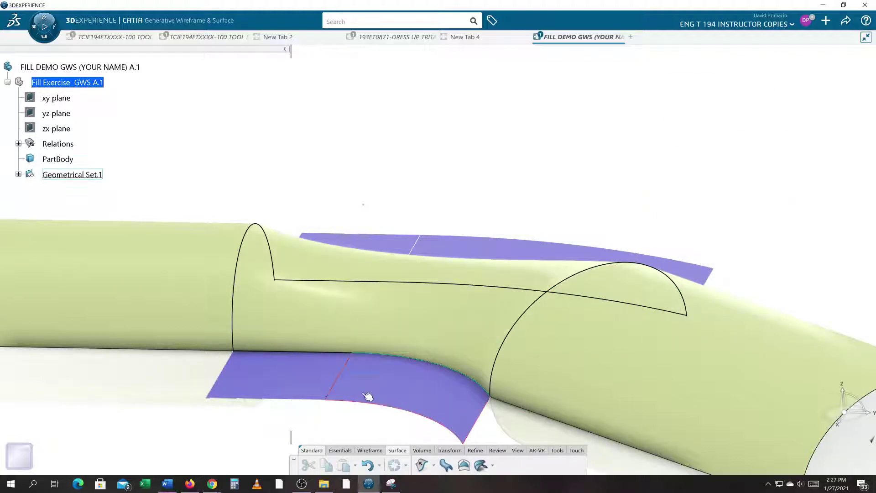
Create a plane normal to the smaller end arc, passing through the arc's default middle point.
scroll(410, 407, "up", 3)
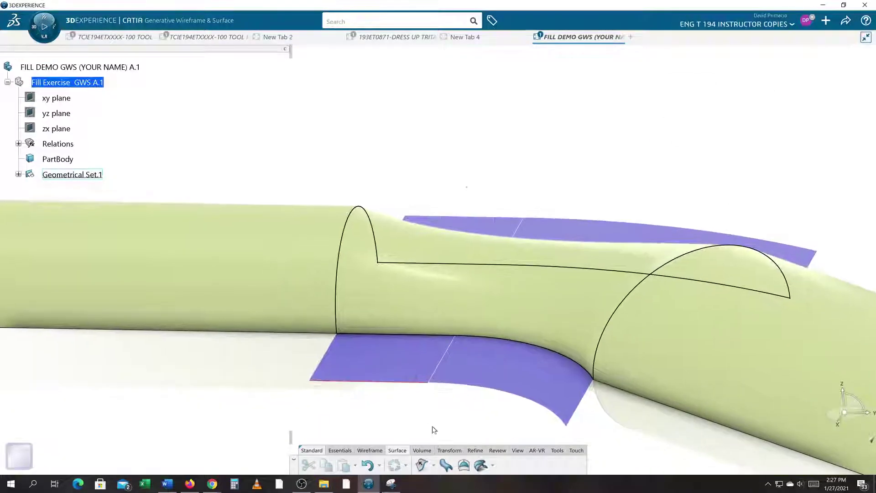
left_click(375, 450)
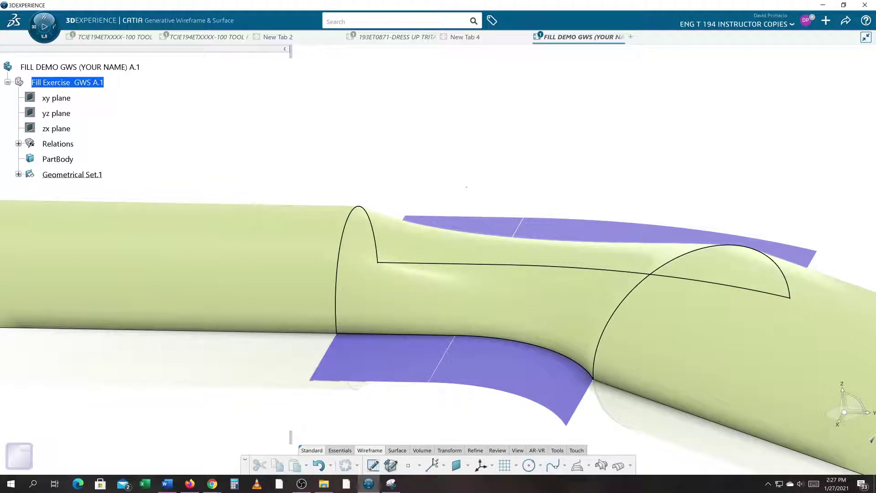
left_click(352, 228)
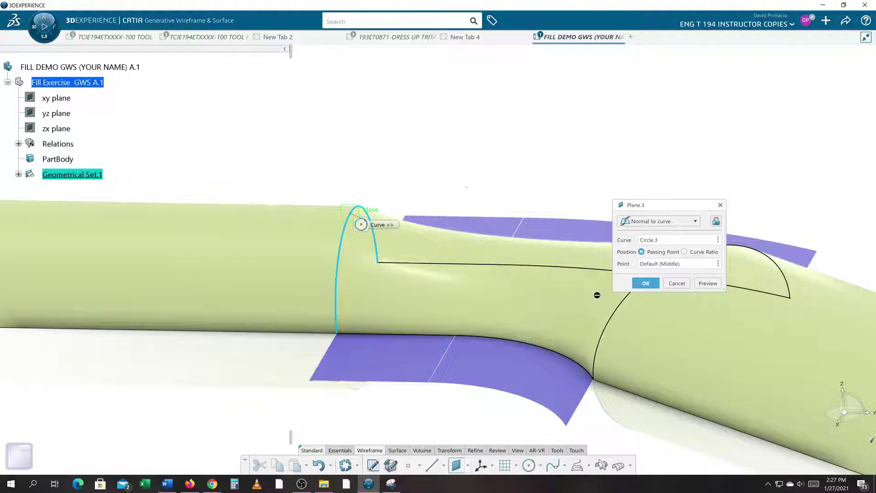
left_click(646, 283)
Try to intersect the new plane with both the smaller arc's extruded surface and the fill surface in one Intersection.
left_click(583, 469)
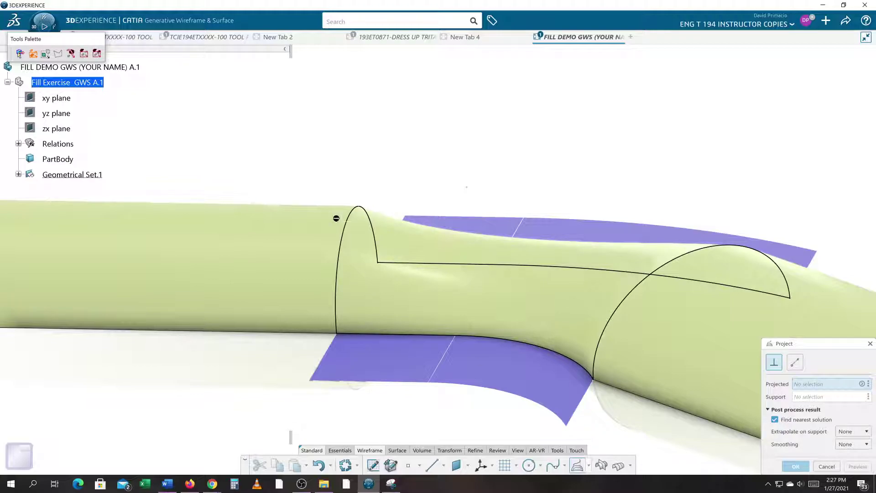
left_click(601, 466)
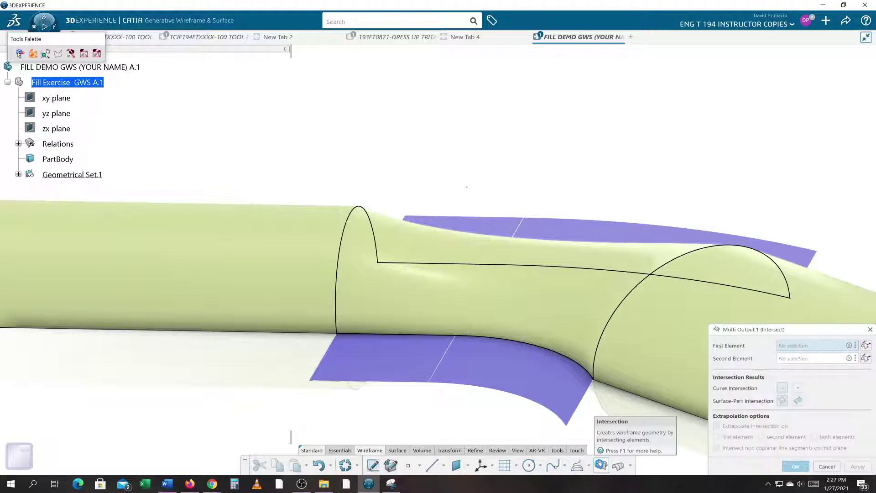
left_click(349, 209)
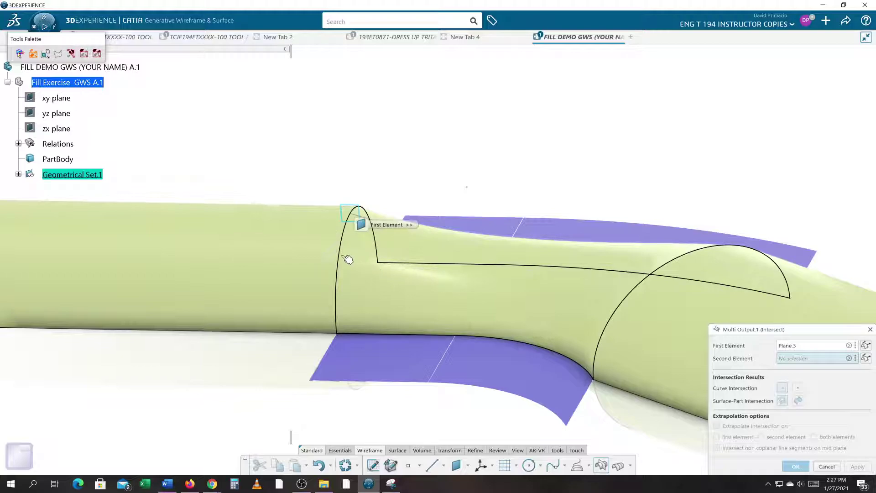
left_click(323, 247)
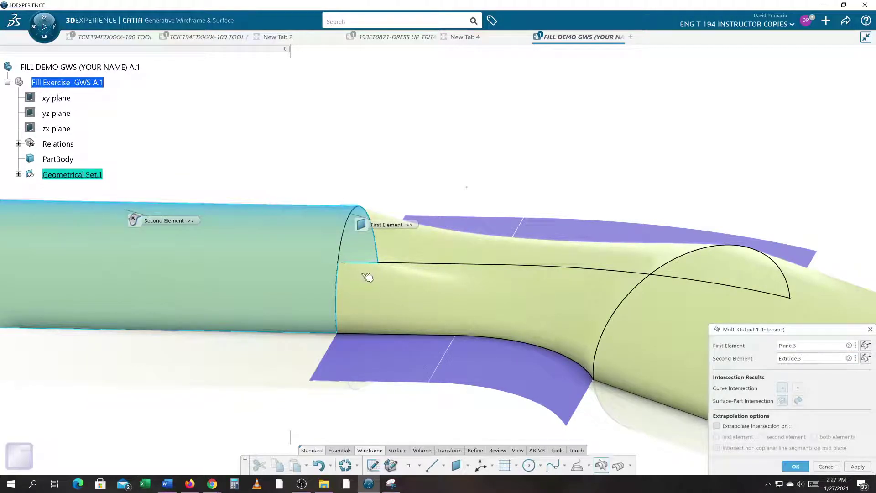
left_click(788, 359)
left_click(461, 288)
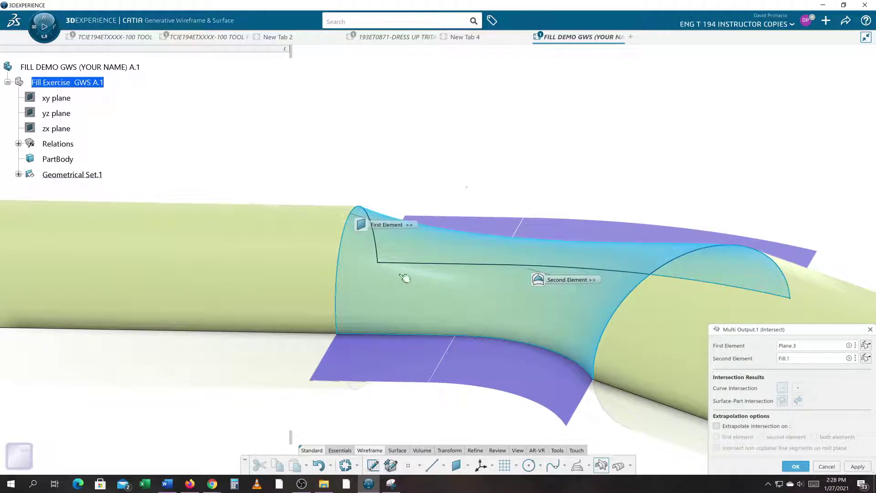
left_click(850, 358)
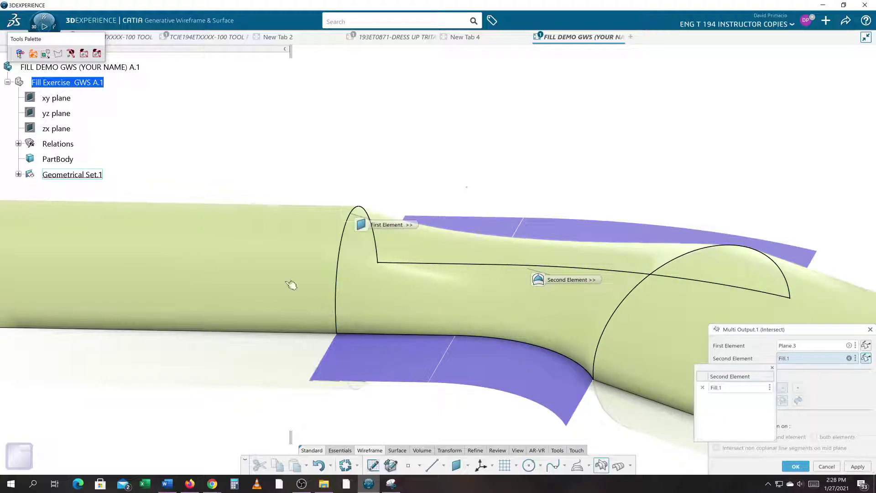
left_click(274, 269)
left_click(373, 305)
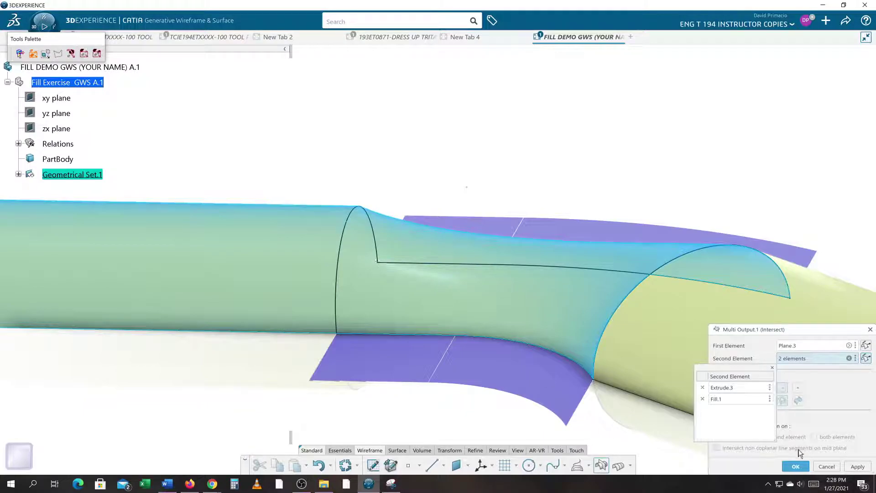
left_click(804, 466)
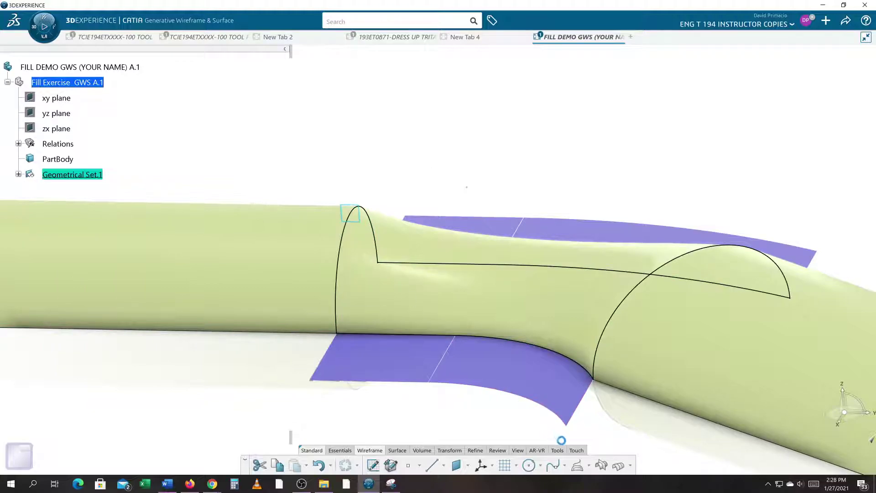
Intersect the new plane with only the surface extruded from the smaller end arc.
left_click(601, 465)
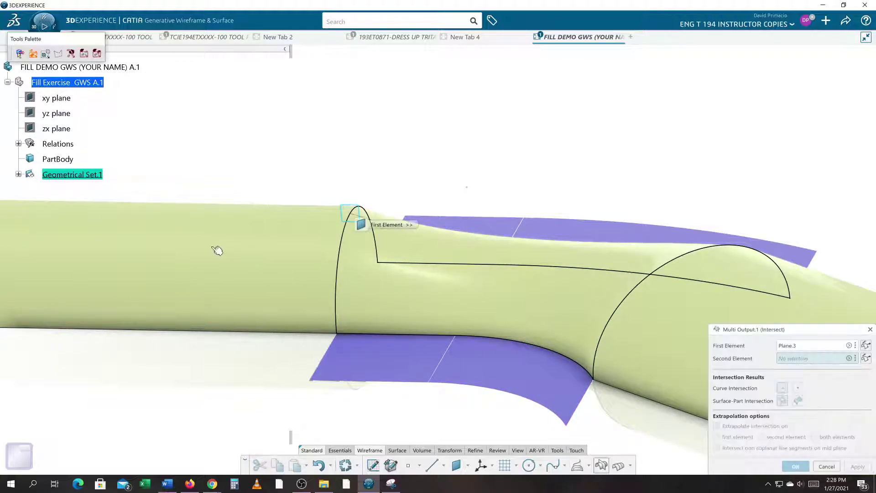
left_click(217, 251)
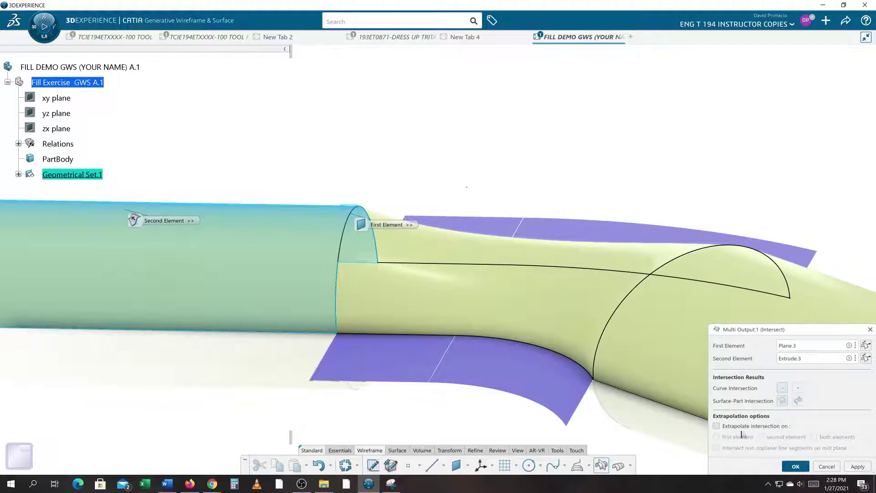
key("Return")
Locate the new intersection curve in the expanded Geometrical Set and examine its position on the smaller arc's extruded surface.
left_click(18, 174)
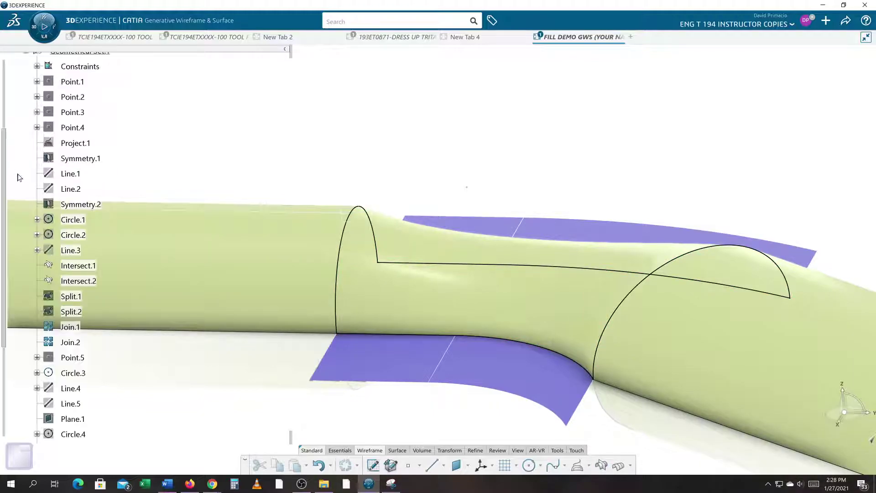
middle_click_drag(112, 270, 236, 333)
middle_click_drag(262, 255, 74, 437)
left_click(79, 434)
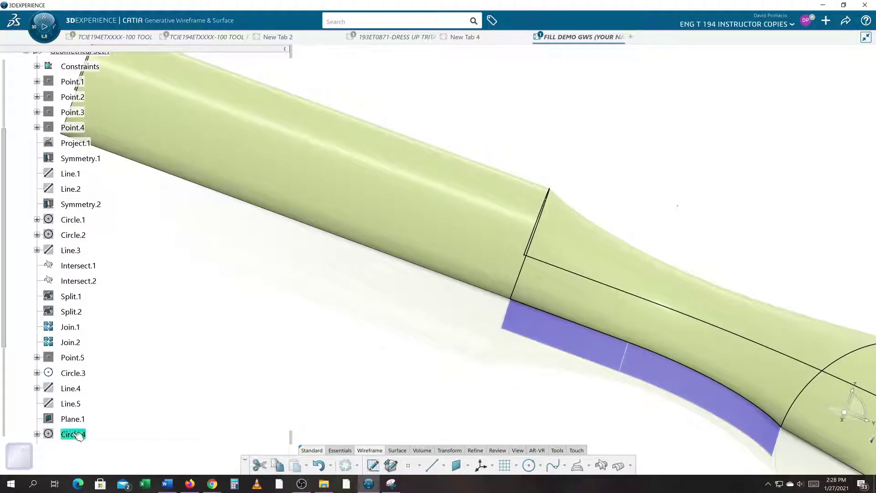
scroll(76, 415, "up", 3)
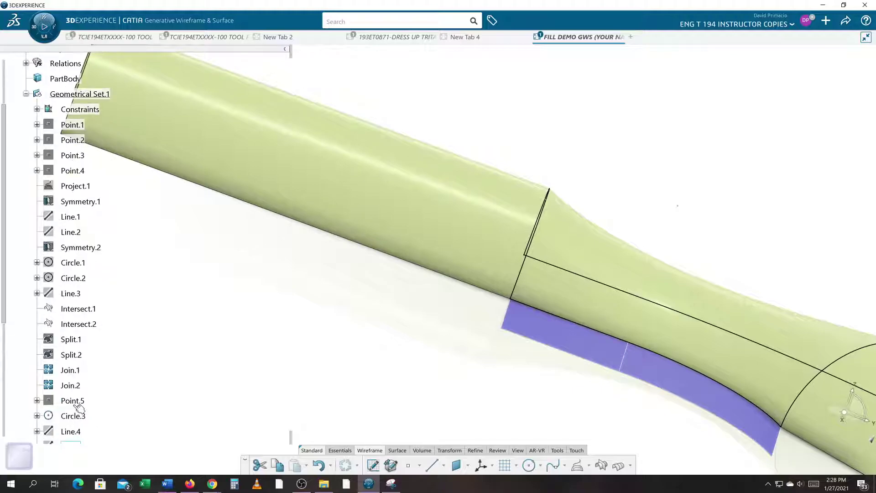
scroll(78, 407, "down", 7)
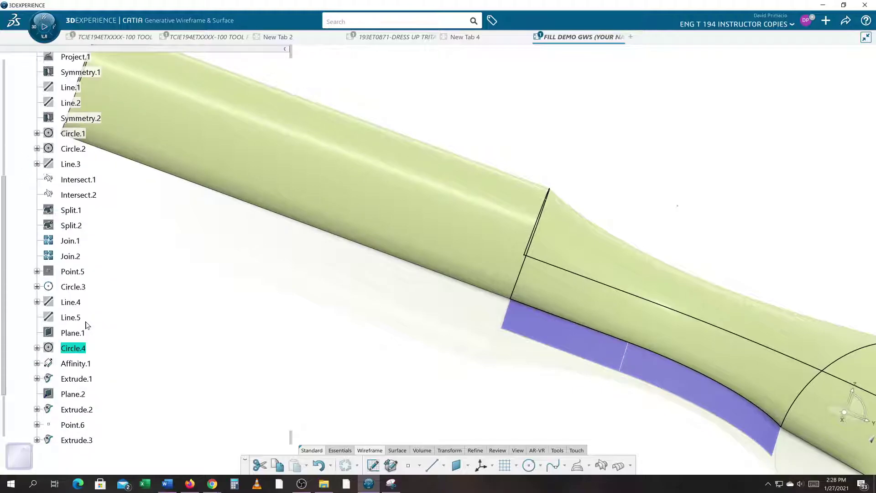
left_click(80, 419)
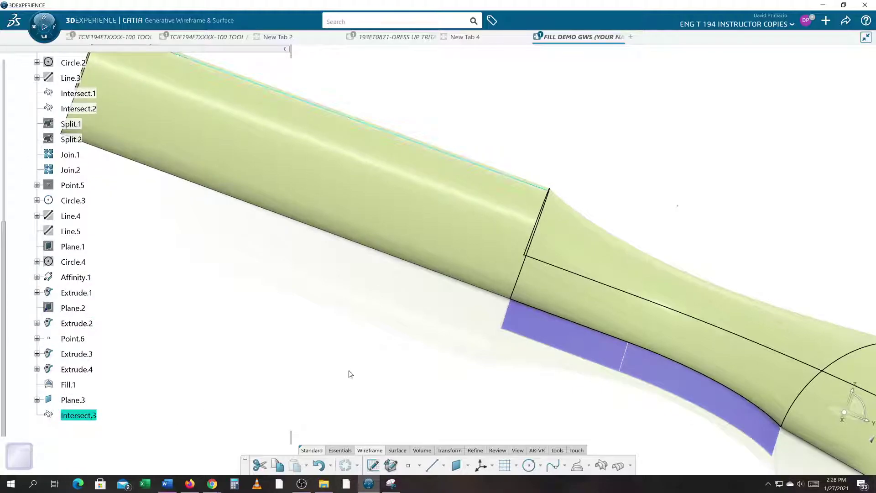
middle_click_drag(362, 342, 342, 322)
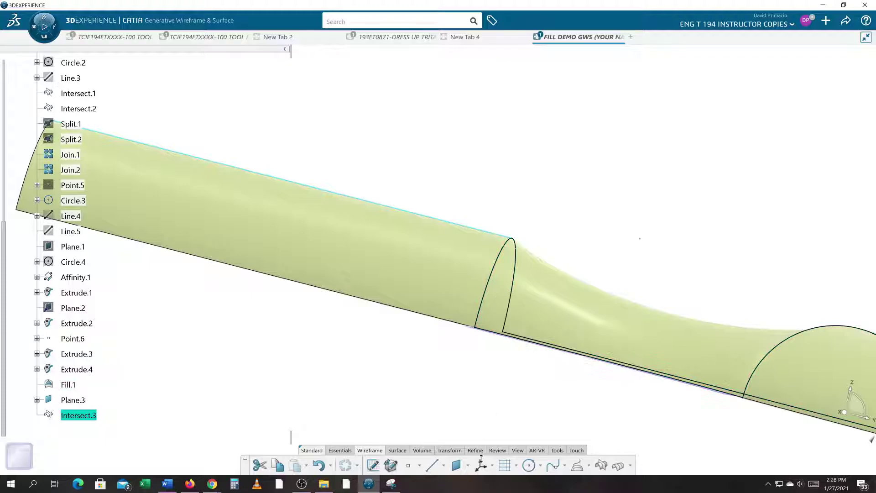
left_click(601, 466)
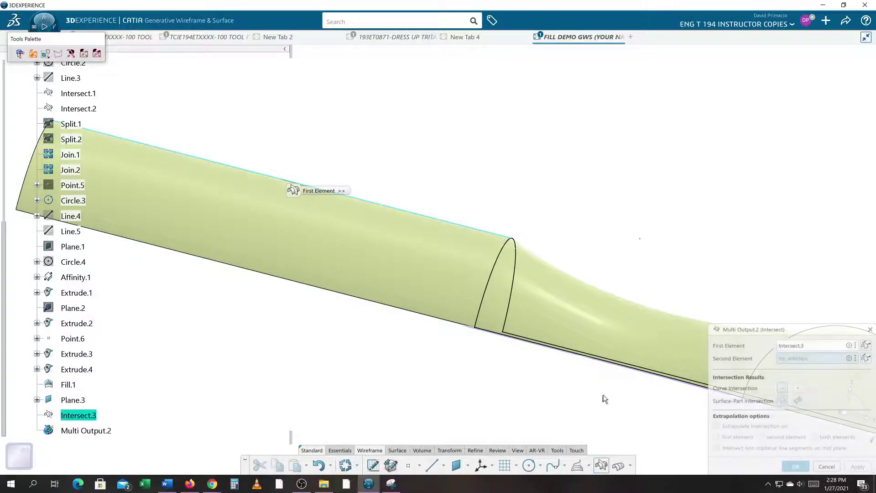
left_click(588, 327)
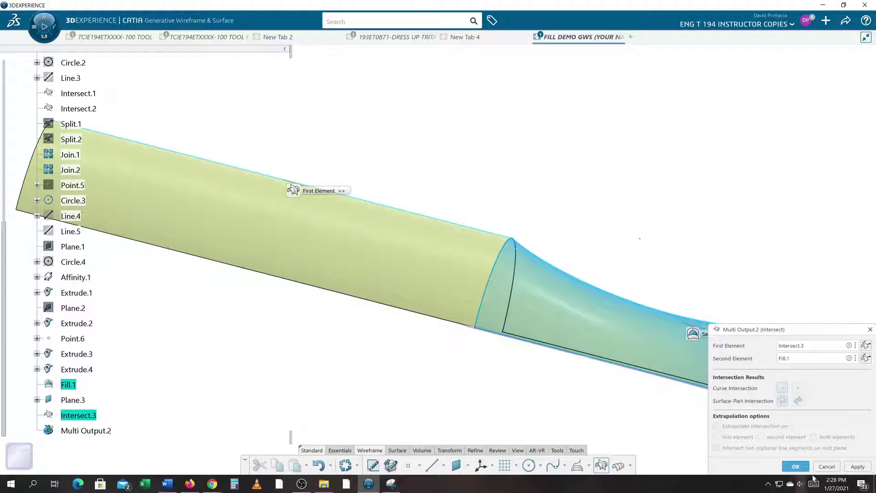
left_click(826, 466)
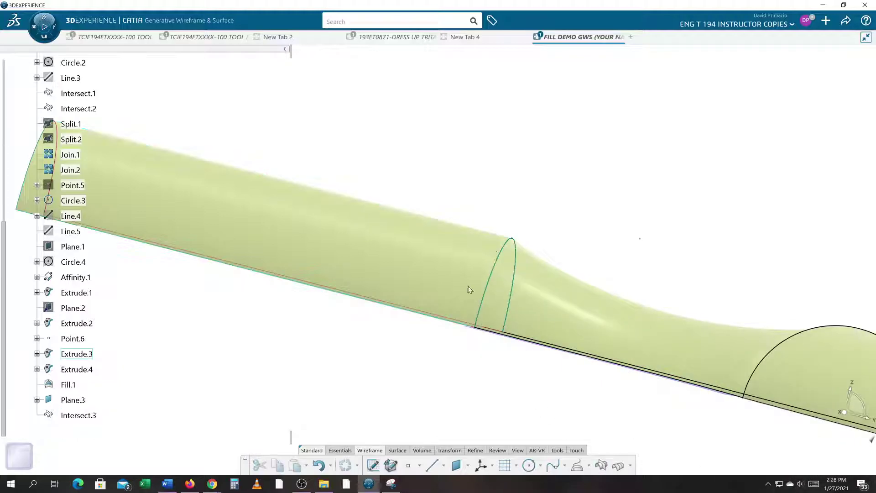
Intersect the plane normal to the smaller end arc with the fill surface.
left_click(513, 238)
left_click(601, 466)
left_click(615, 341)
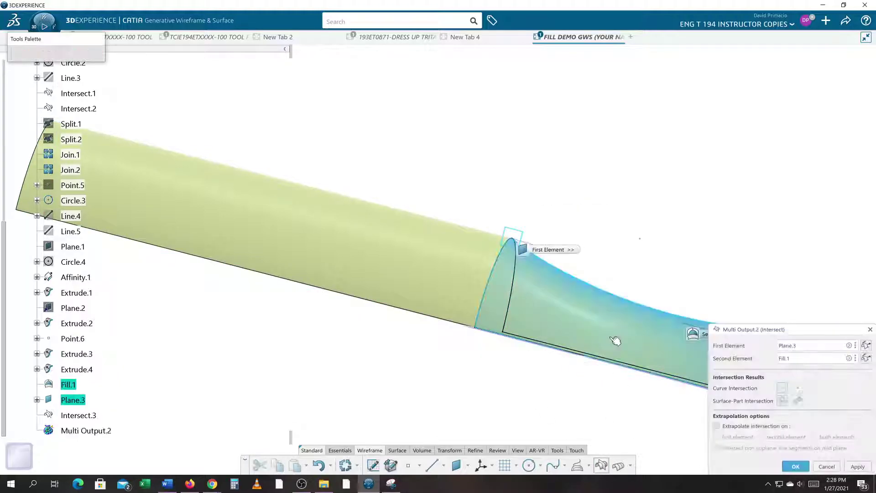
left_click(795, 467)
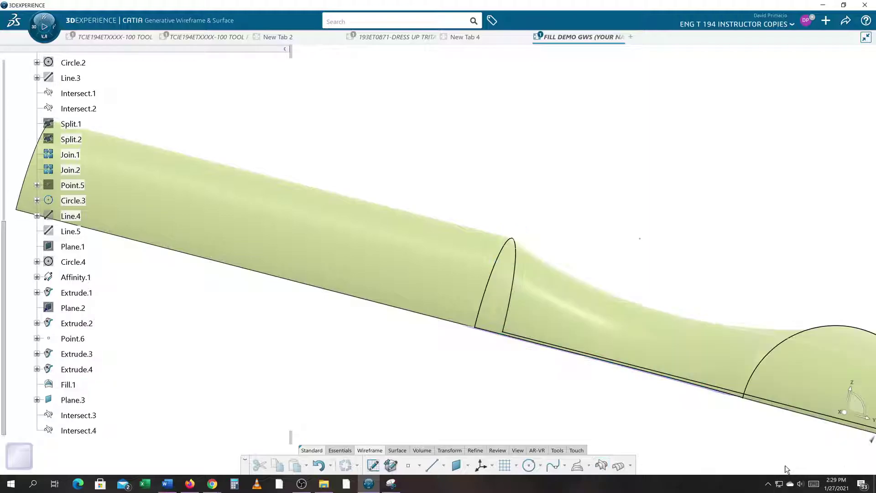
middle_click_drag(551, 405, 466, 384)
left_click(685, 362)
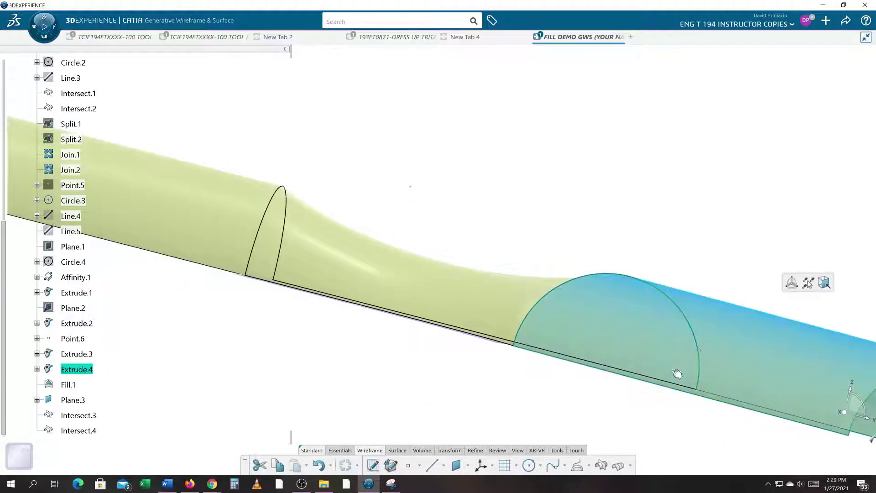
left_click(602, 466)
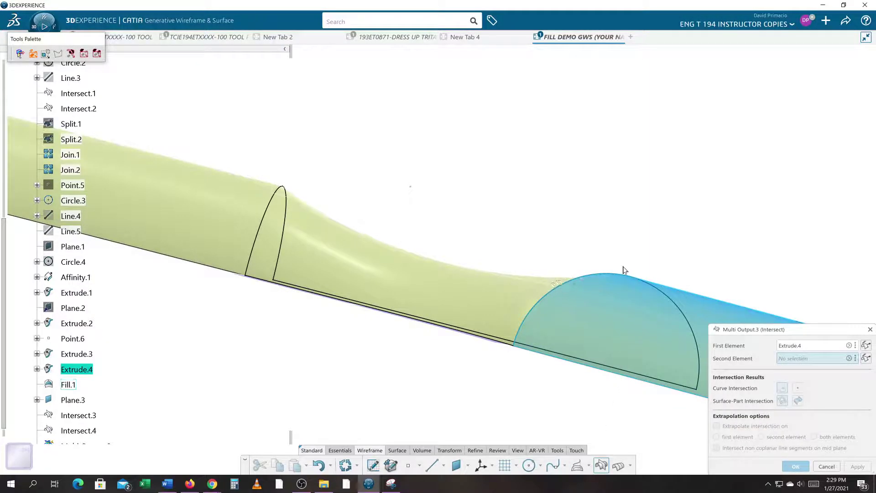
left_click(826, 466)
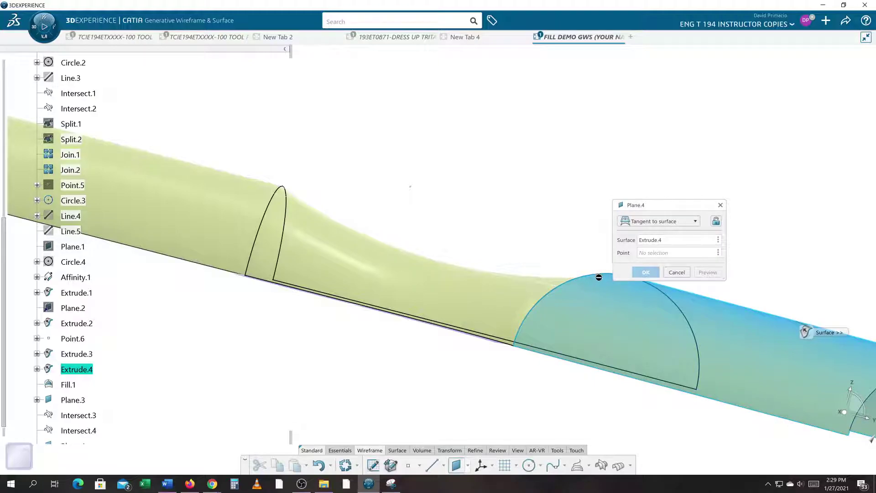
Create a plane normal to the larger end arc, passing through the arc's default middle point.
left_click(639, 221)
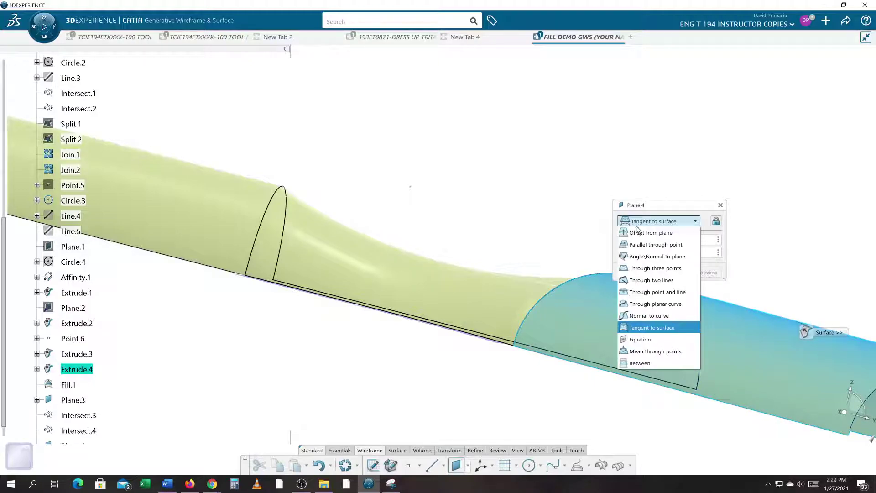
left_click(649, 315)
left_click(547, 296)
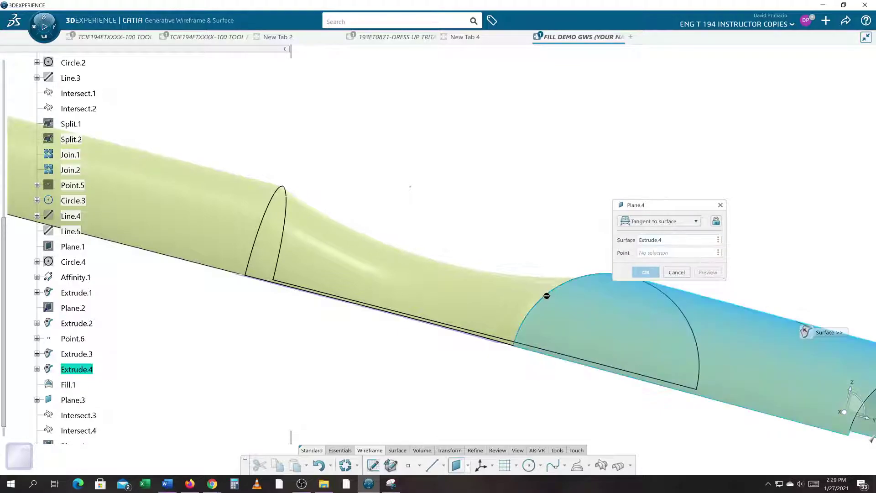
middle_click_drag(413, 429, 459, 426)
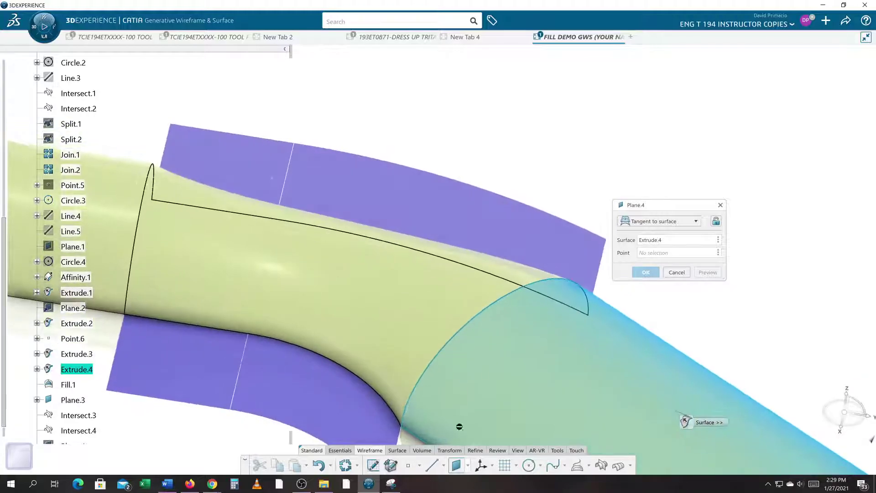
left_click(648, 241)
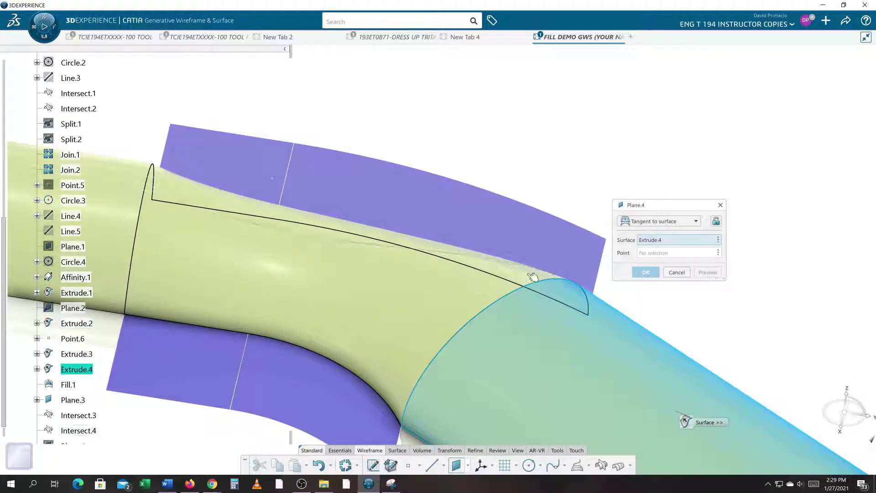
left_click(517, 297)
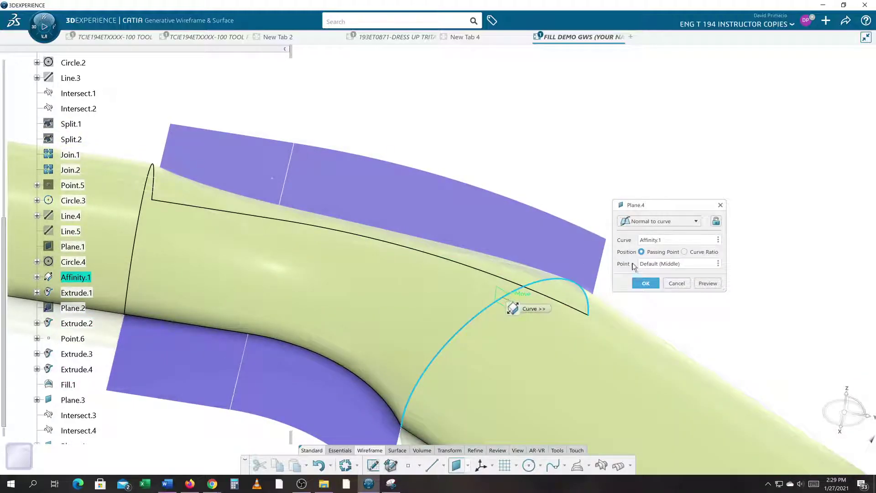
left_click(647, 287)
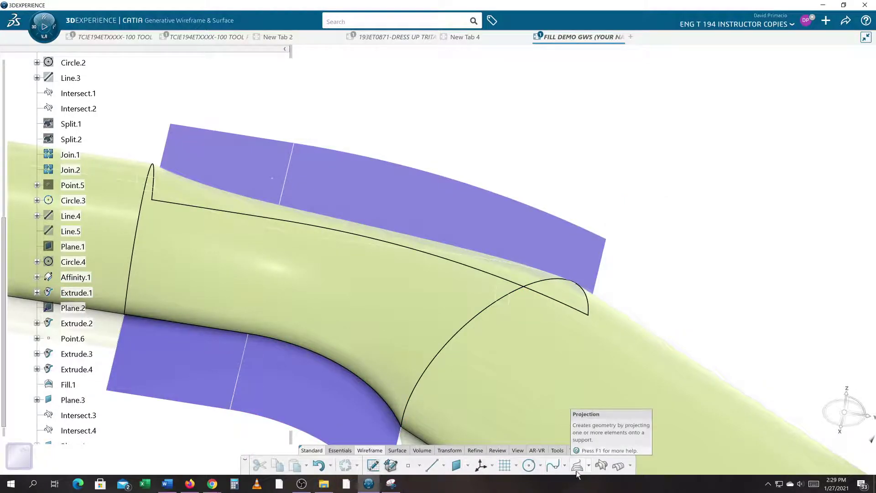
Intersect the surface extruded from the larger end arc with the plane normal to that arc.
left_click(602, 466)
left_click(531, 323)
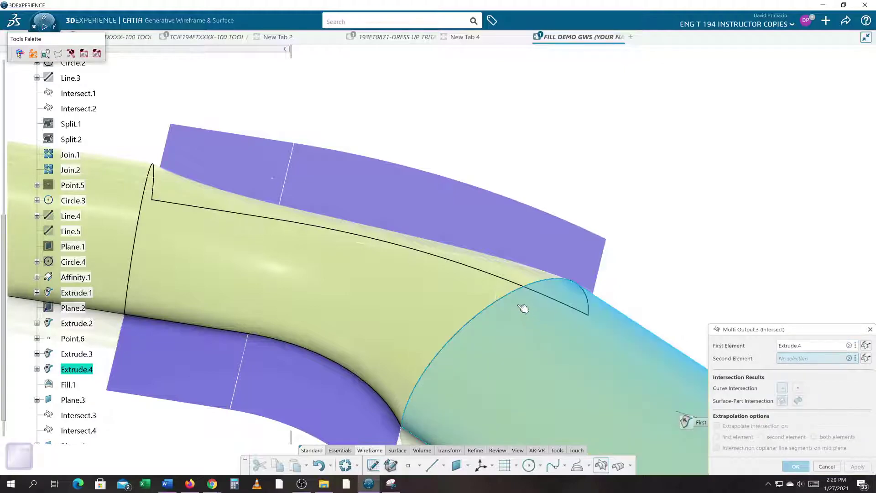
left_click(514, 303)
left_click(785, 466)
Set the line colour of the three plane intersection curves, Intersect.3, Intersect.4 and Intersect.5, to magenta.
middle_click_drag(413, 354, 560, 221)
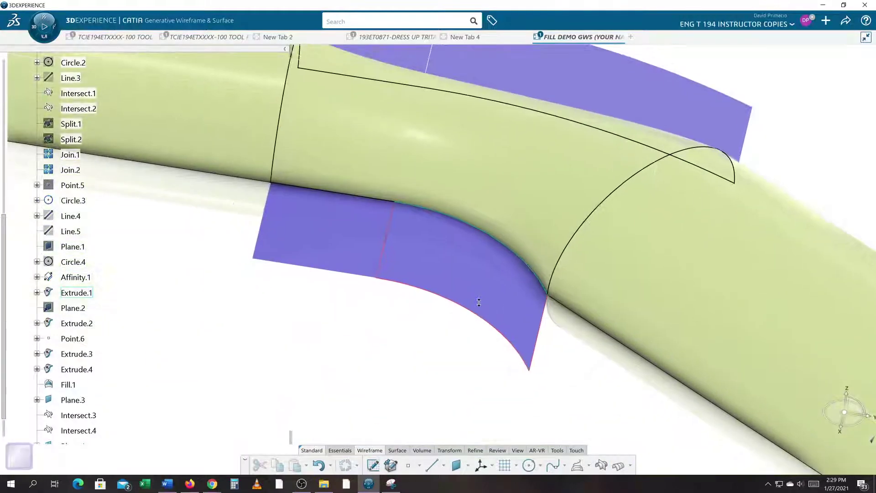
middle_click_drag(479, 301, 260, 377)
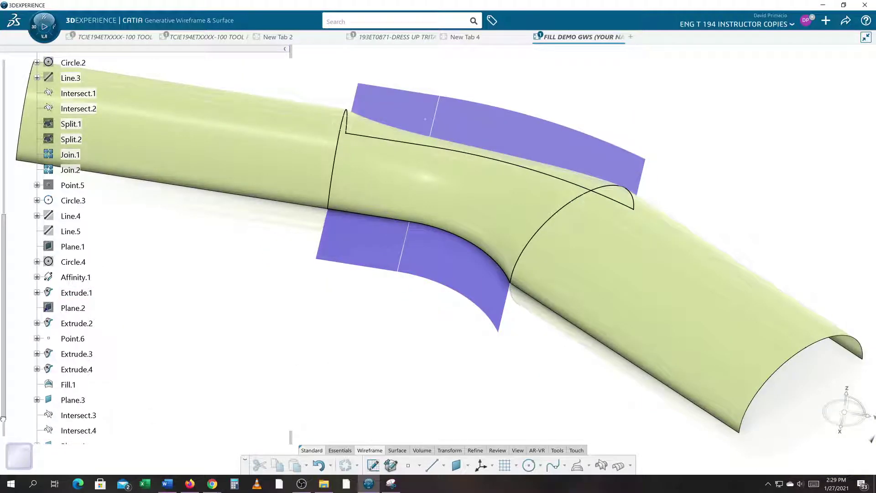
left_click_drag(3, 419, 1, 456)
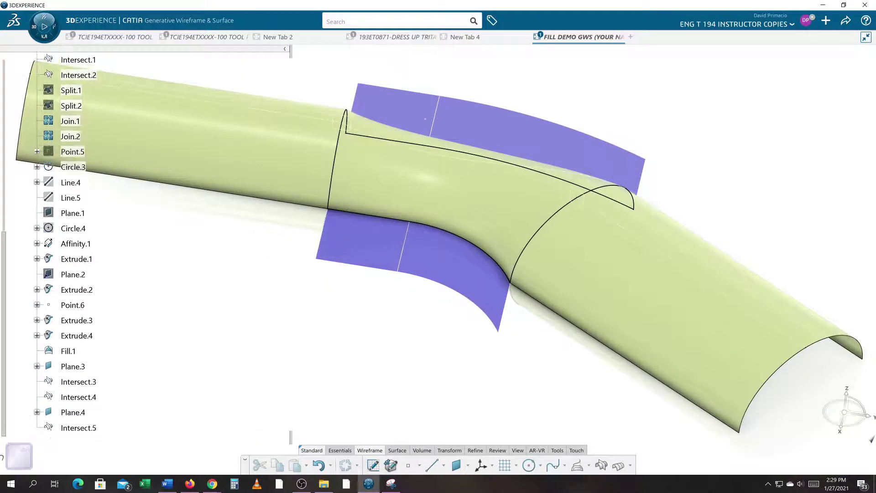
left_click(86, 382)
left_click(82, 397, "ctrl")
left_click(83, 430, "ctrl")
right_click(84, 433)
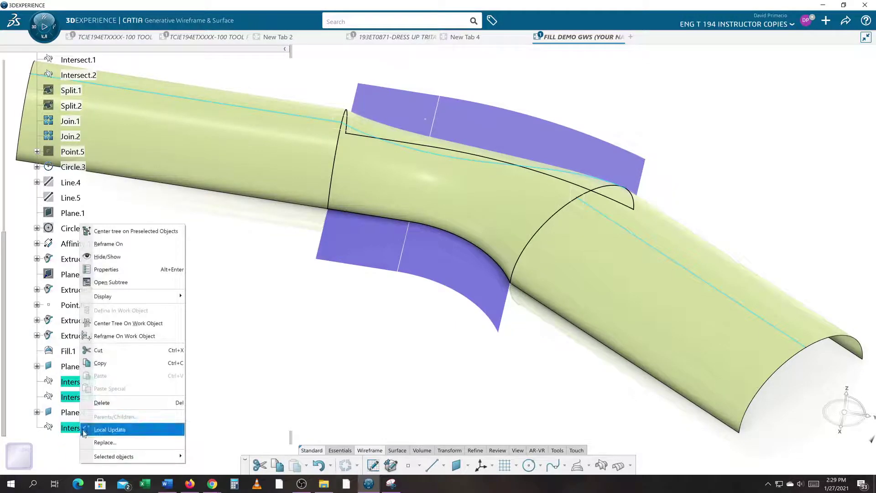
left_click(137, 270)
left_click(711, 160)
left_click(664, 253)
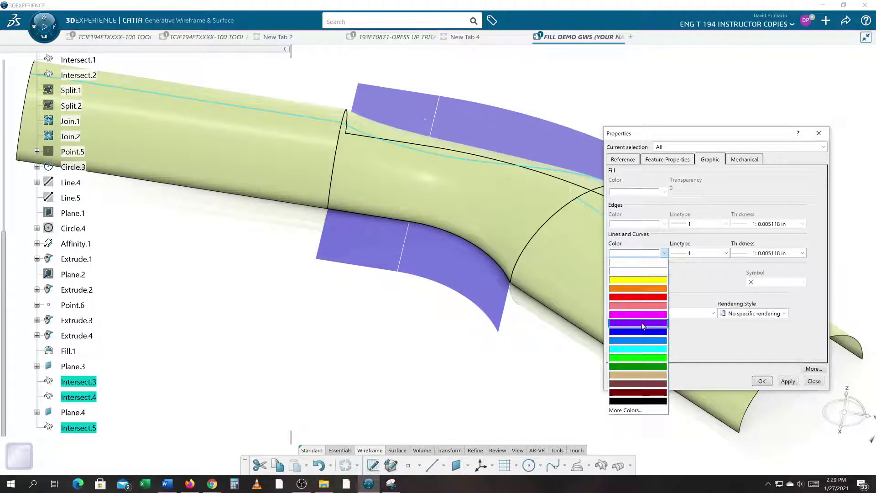
left_click(644, 314)
Give the same three intersection curves a thicker line and apply the graphic properties.
left_click(743, 254)
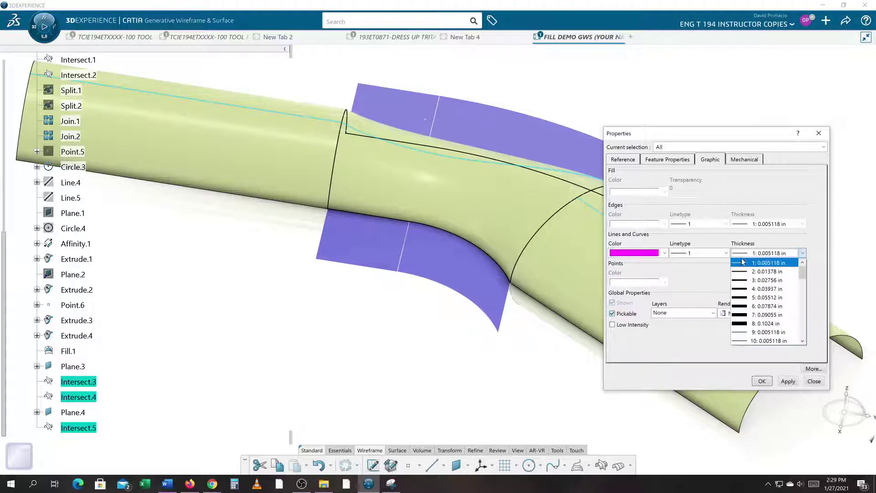
left_click(740, 293)
left_click(788, 381)
left_click(762, 381)
left_click(634, 420)
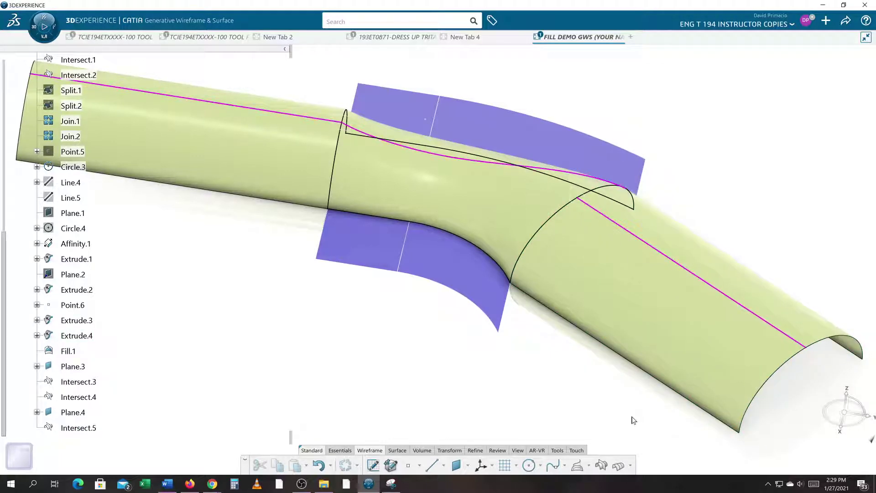
Intersect the plane normal to the larger end arc with the fill surface.
middle_click_drag(568, 358, 397, 297)
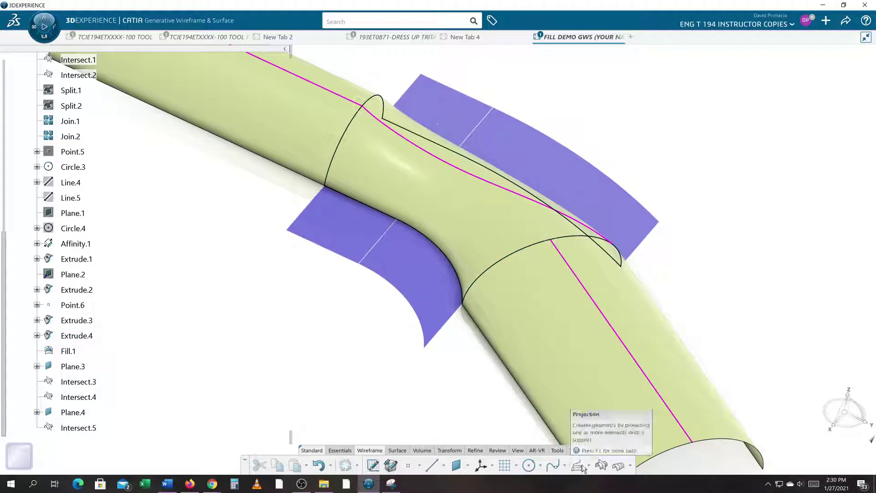
left_click(599, 466)
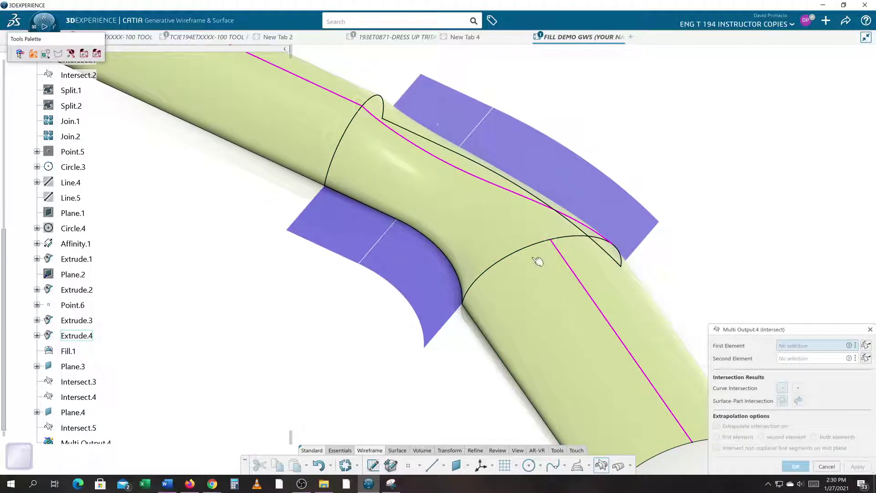
left_click(553, 239)
left_click(538, 236)
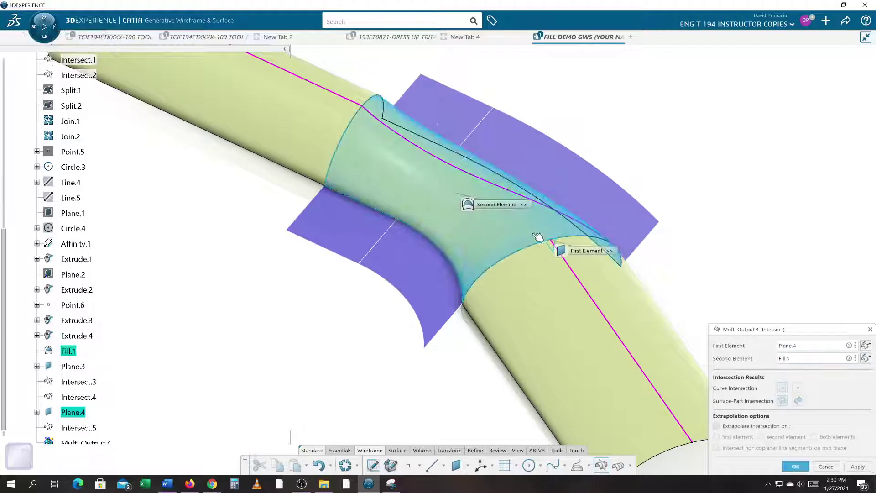
left_click(786, 464)
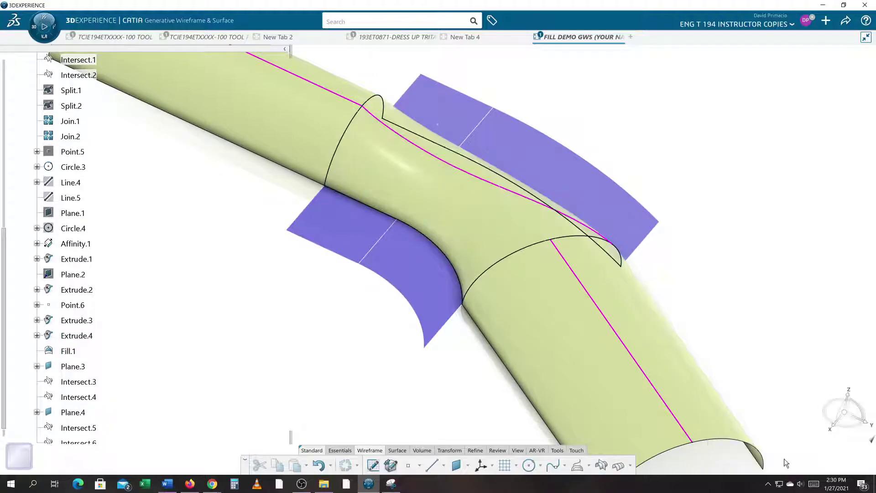
Give the fill's intersection curve, Intersect.6, a 4: 0.03937 in line thickness and a magenta colour.
middle_click_drag(564, 378, 612, 356)
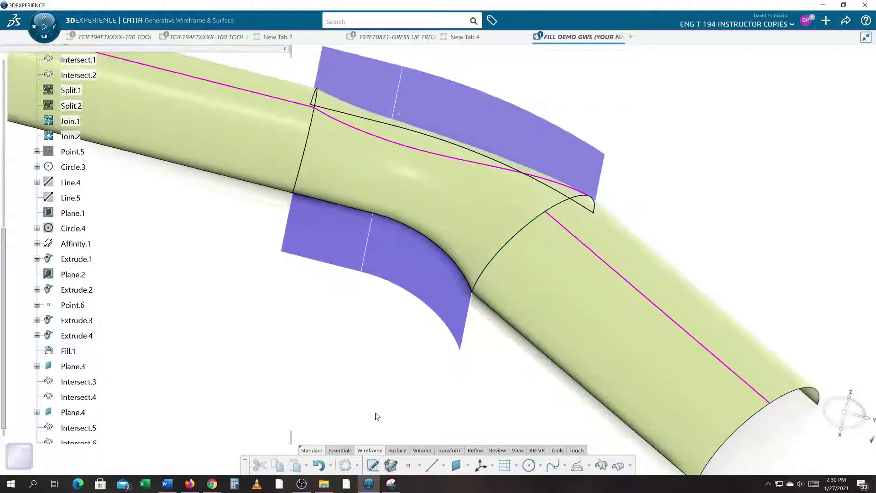
scroll(48, 378, "down", 3)
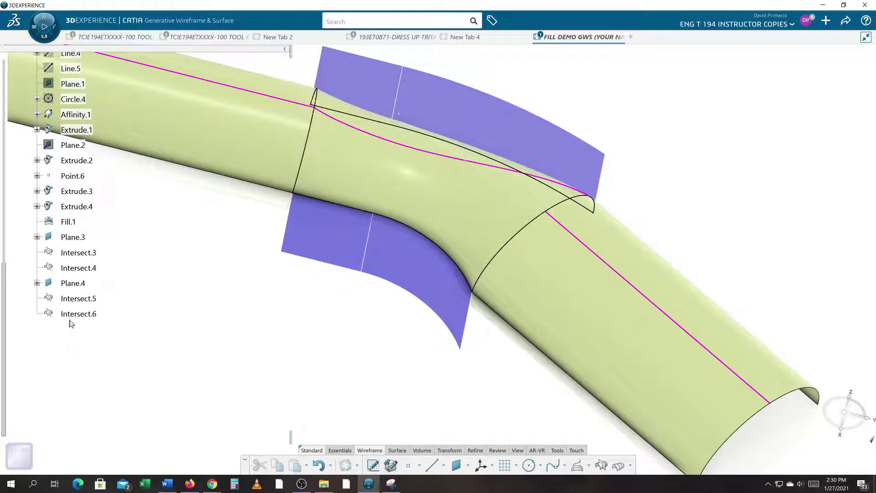
left_click(73, 314)
right_click(73, 314)
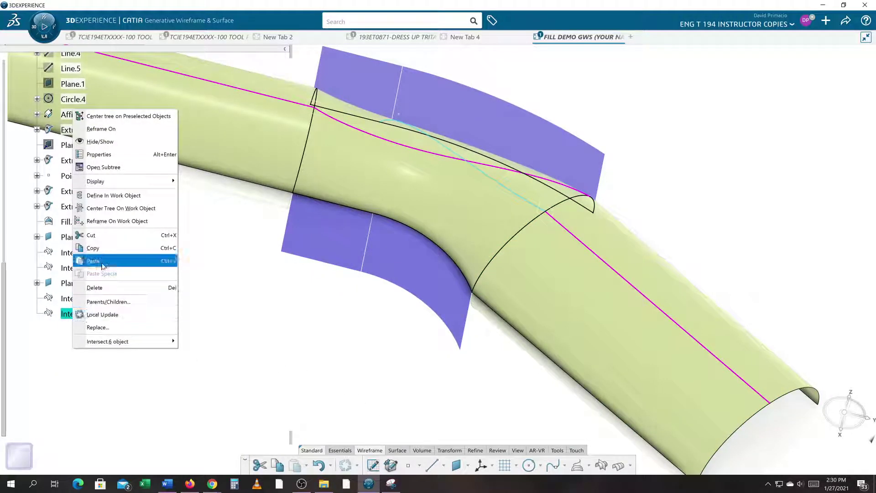
left_click(129, 158)
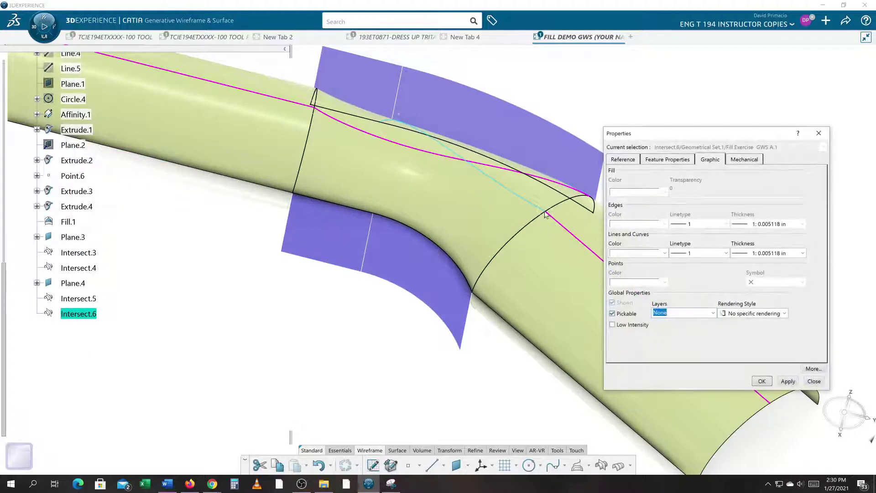
left_click(734, 254)
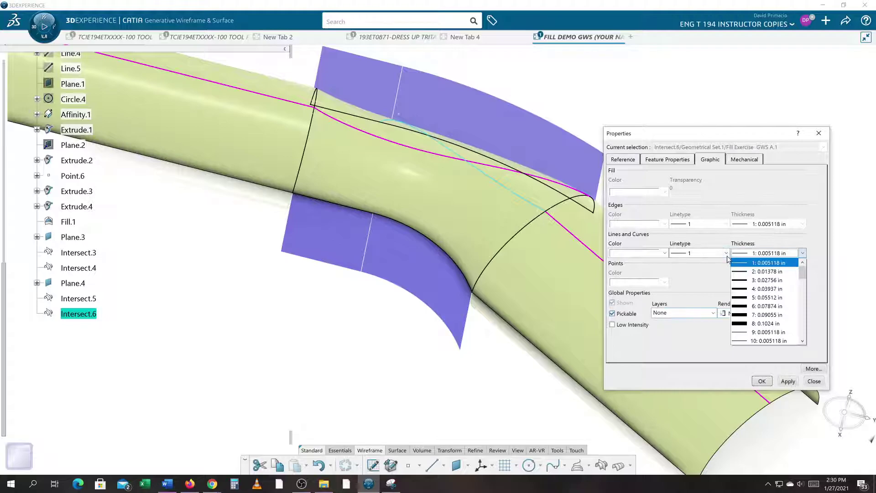
left_click(742, 288)
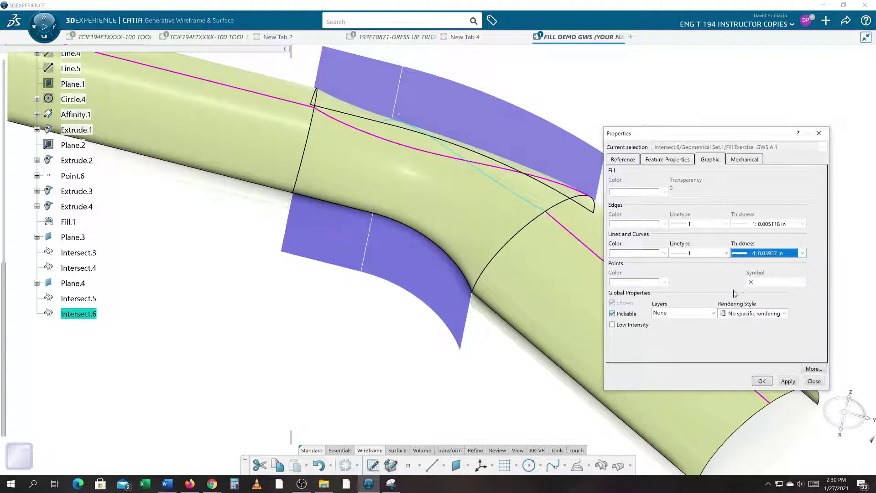
left_click(635, 252)
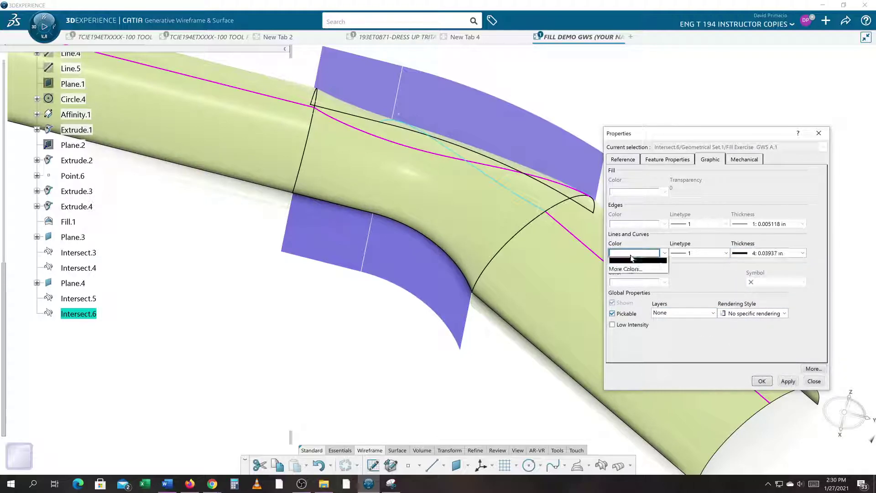
left_click(628, 312)
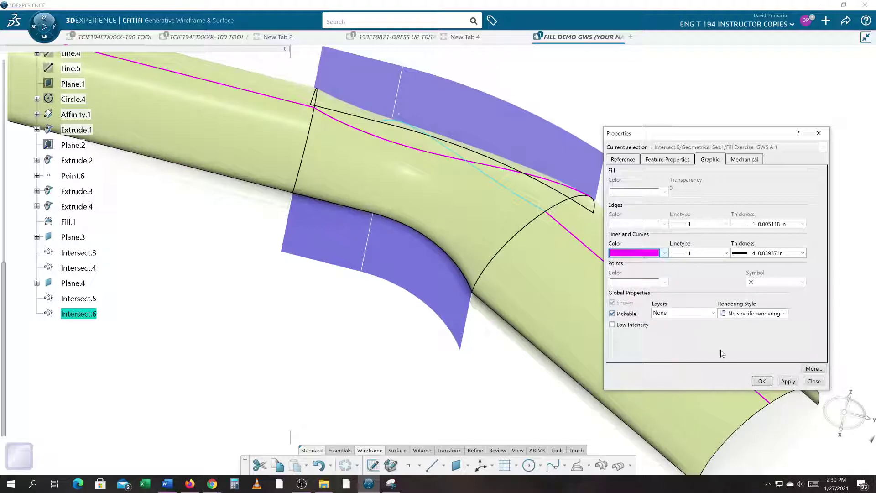
left_click(762, 381)
left_click(573, 330)
left_click(499, 369)
middle_click_drag(447, 372, 512, 204)
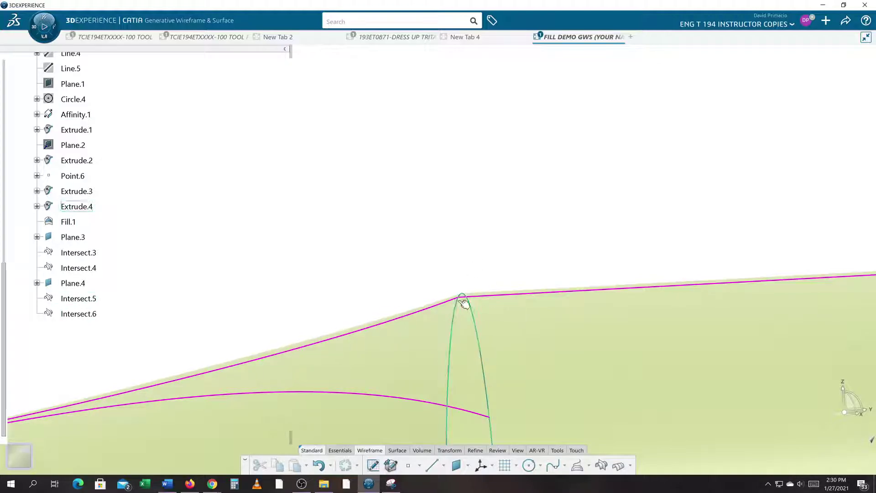
middle_click_drag(427, 288, 450, 254)
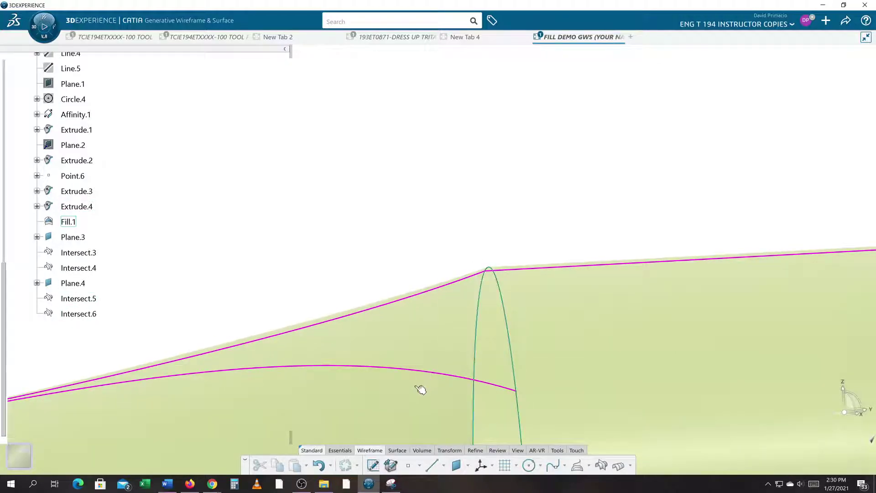
left_click(396, 451)
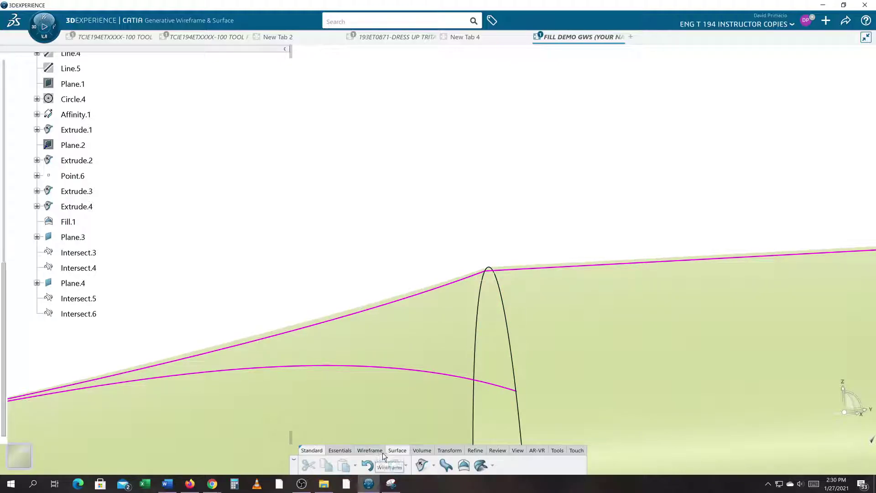
left_click(440, 452)
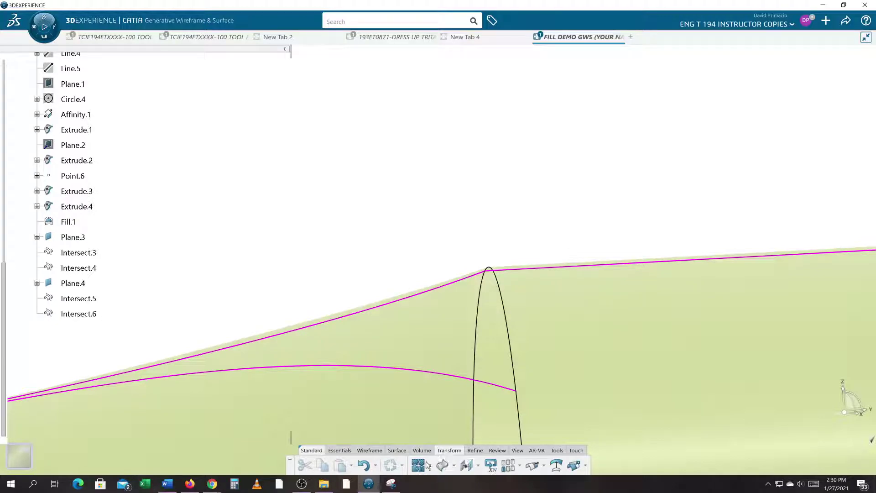
left_click(441, 464)
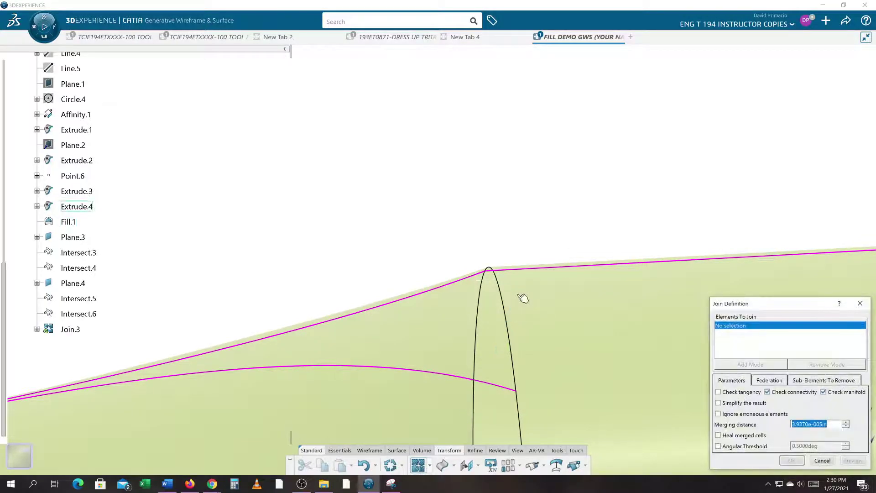
left_click(486, 281)
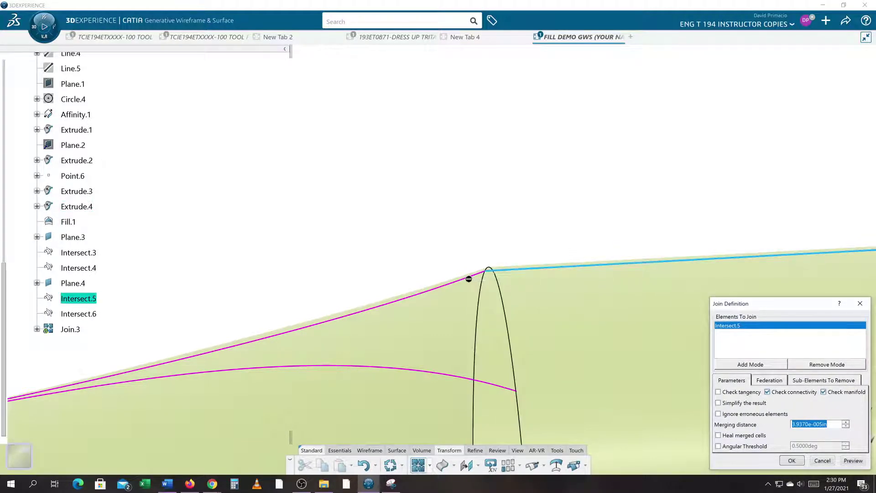
left_click(470, 280)
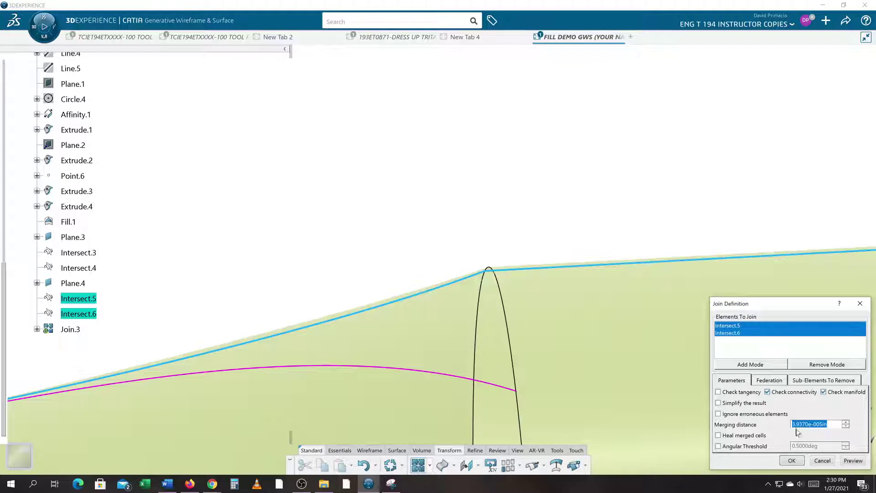
left_click(822, 462)
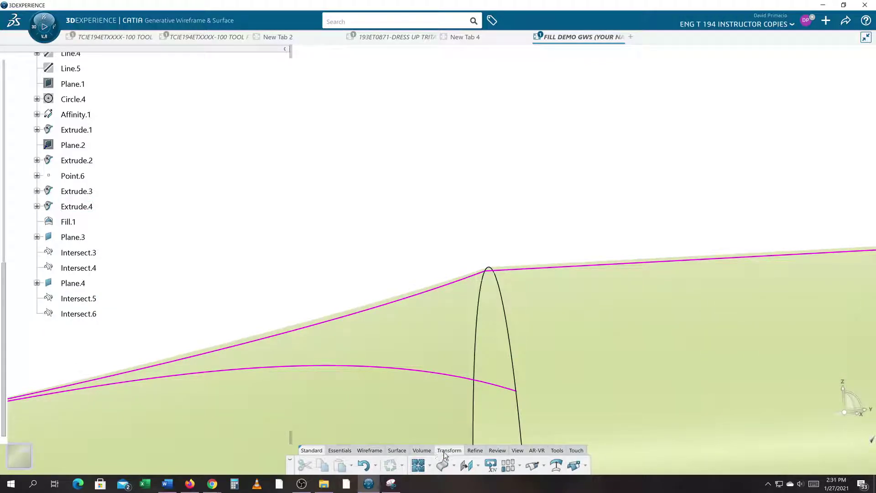
Try to analyse the G1 continuity of Intersect.6 with a curve-type Connect Checker analysis.
left_click(518, 451)
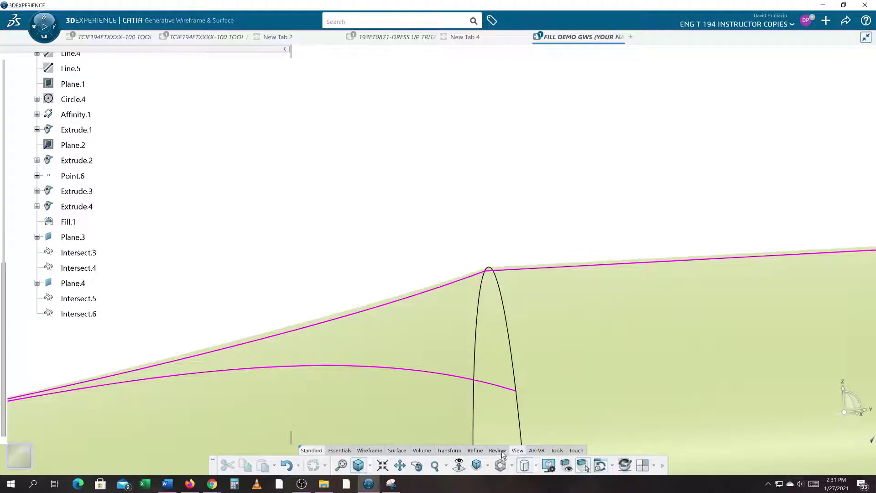
left_click(498, 451)
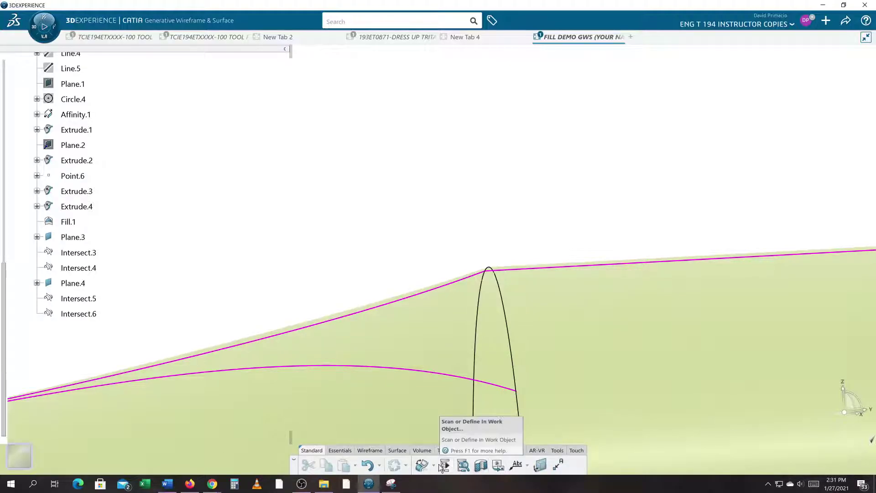
left_click(434, 465)
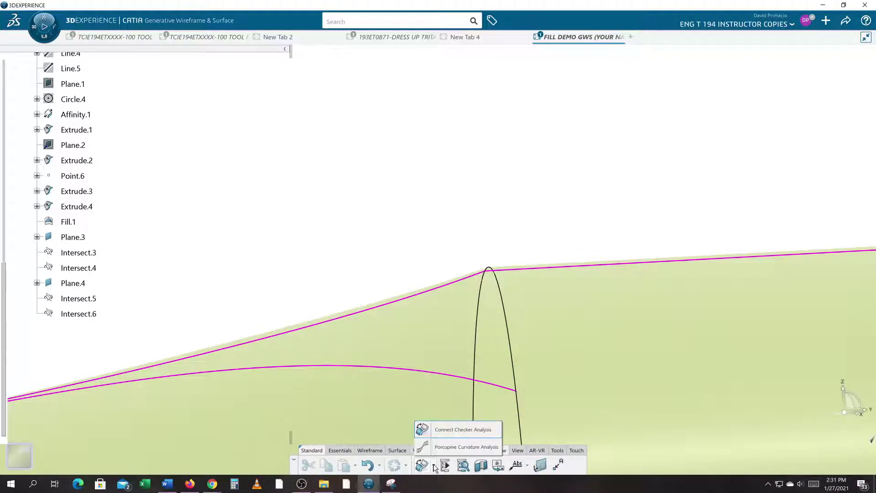
left_click(441, 436)
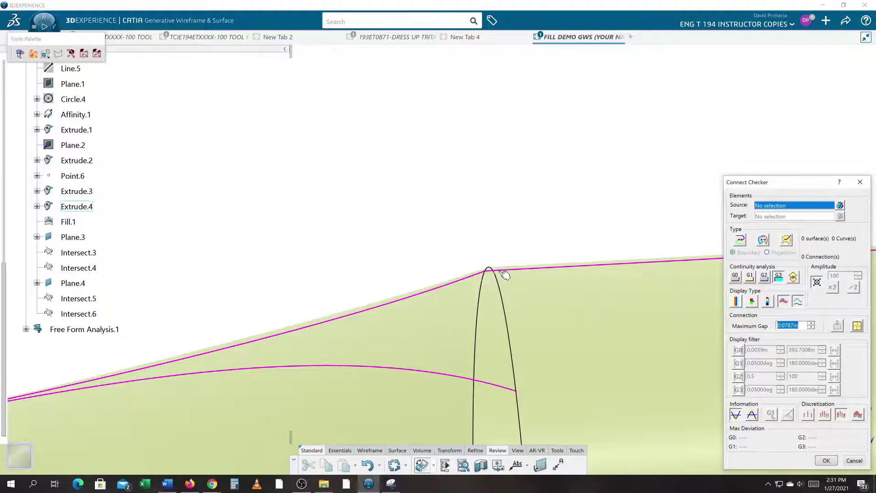
left_click(478, 276)
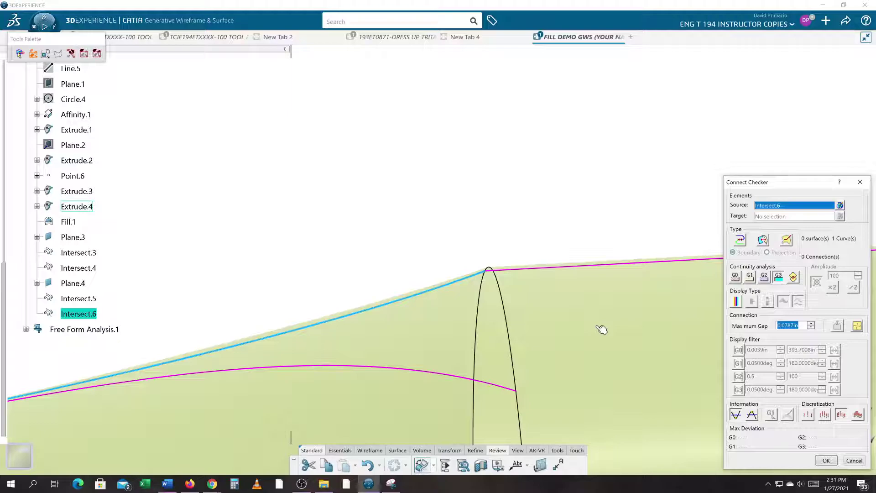
mouse_move(601, 329)
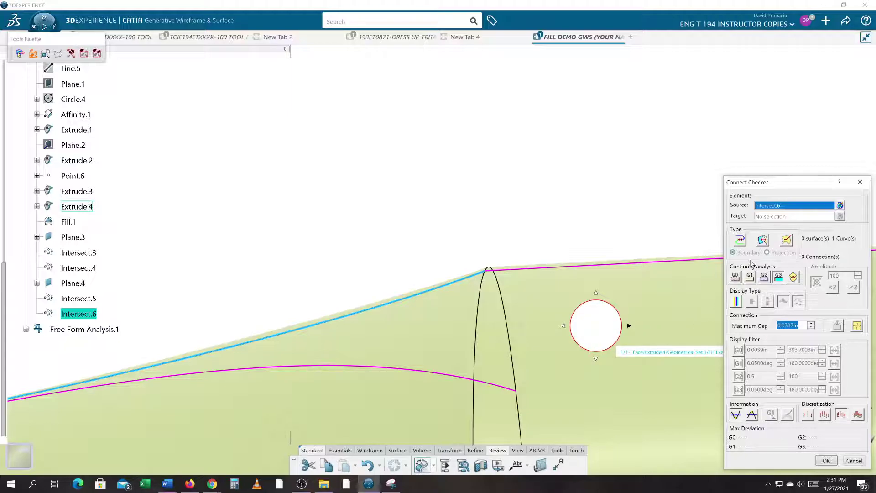
left_click(743, 242)
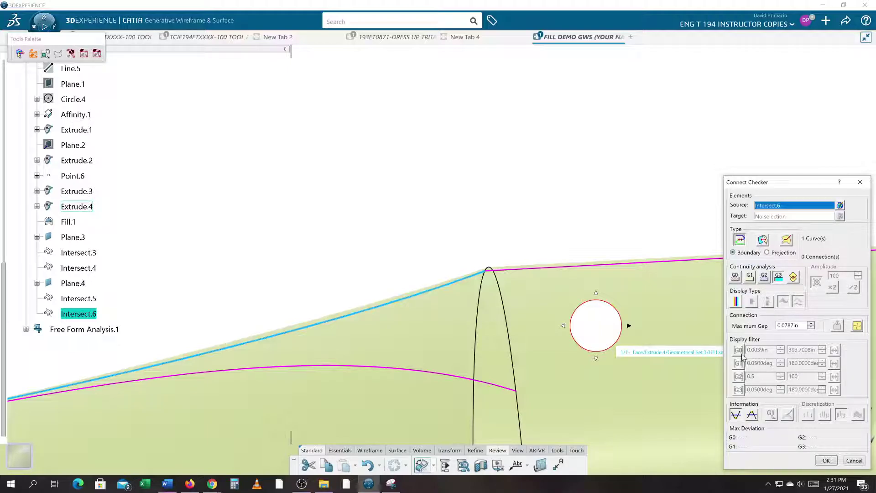
left_click(736, 276)
left_click(749, 278)
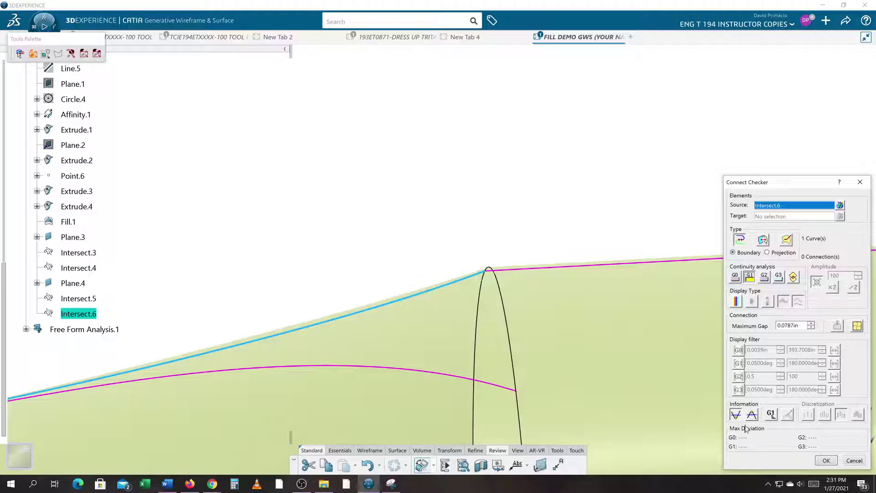
left_click(842, 460)
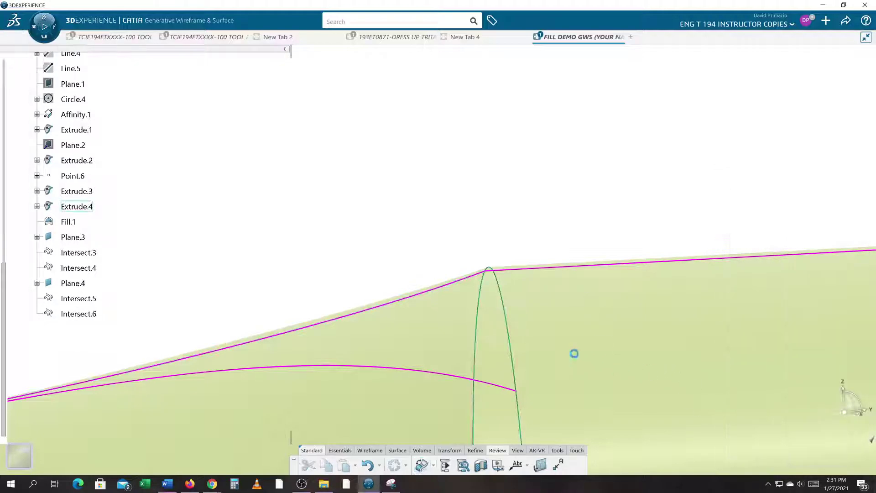
Set the fill surface's colour to orange and apply the graphic properties.
middle_click_drag(456, 286, 477, 294)
middle_click_drag(336, 309, 437, 325)
right_click(413, 286)
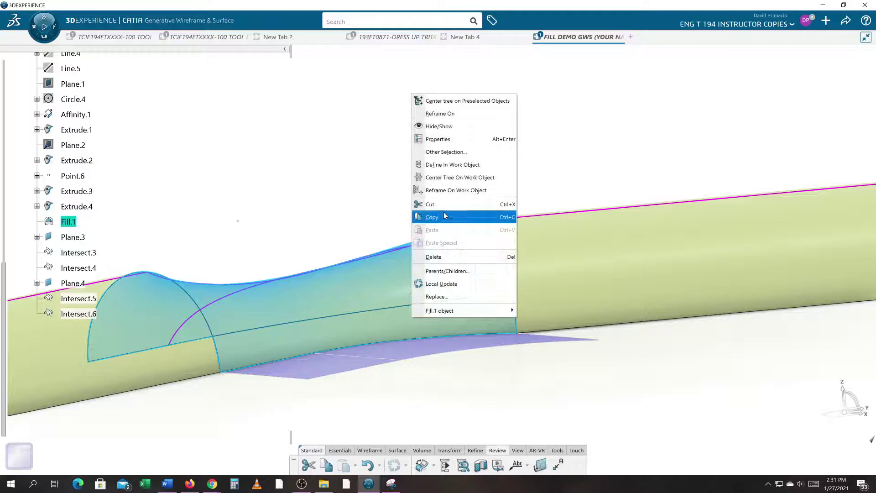
left_click(465, 139)
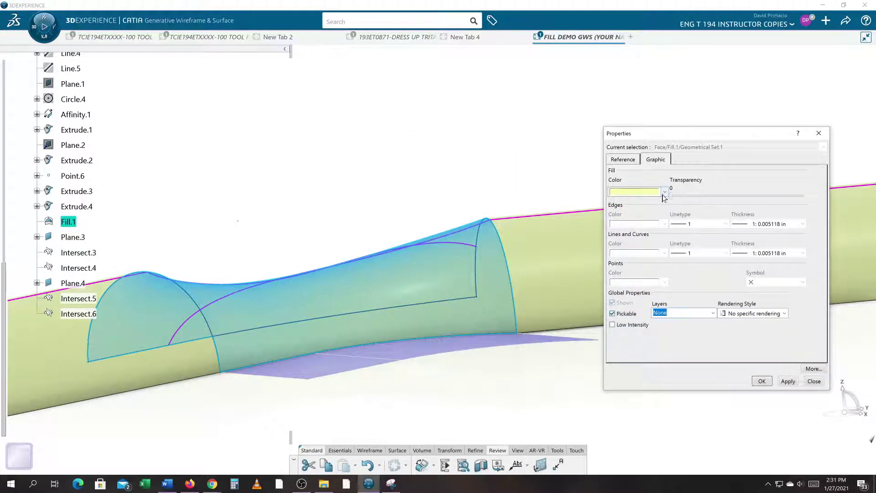
left_click(664, 192)
left_click(659, 226)
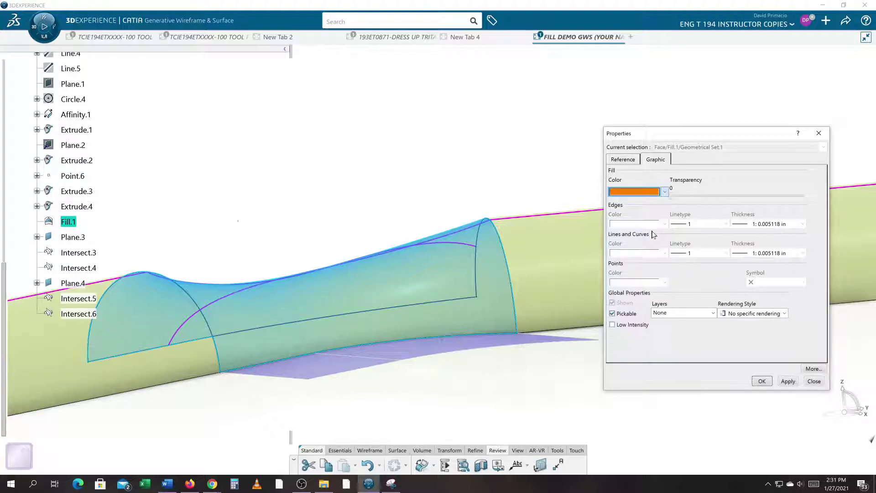
left_click(786, 380)
left_click(762, 381)
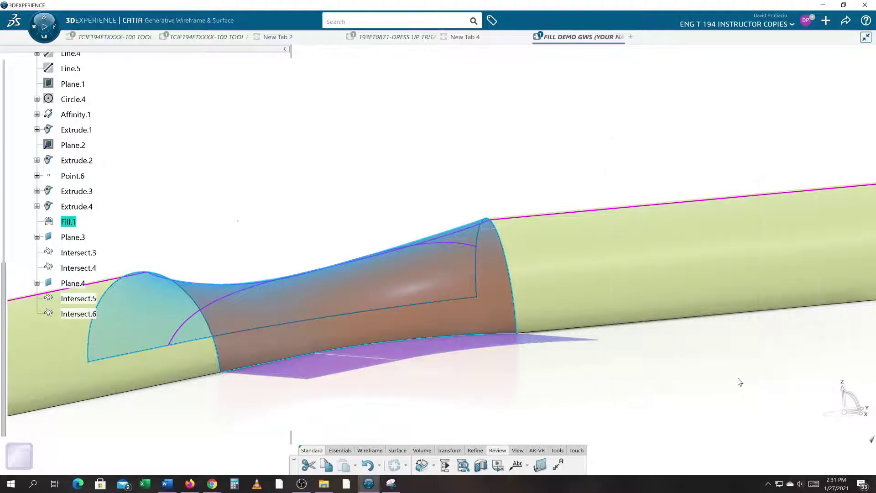
Examine from several angles how the orange fill surface meets the two neighbouring tube surfaces.
middle_click_drag(571, 335, 568, 255)
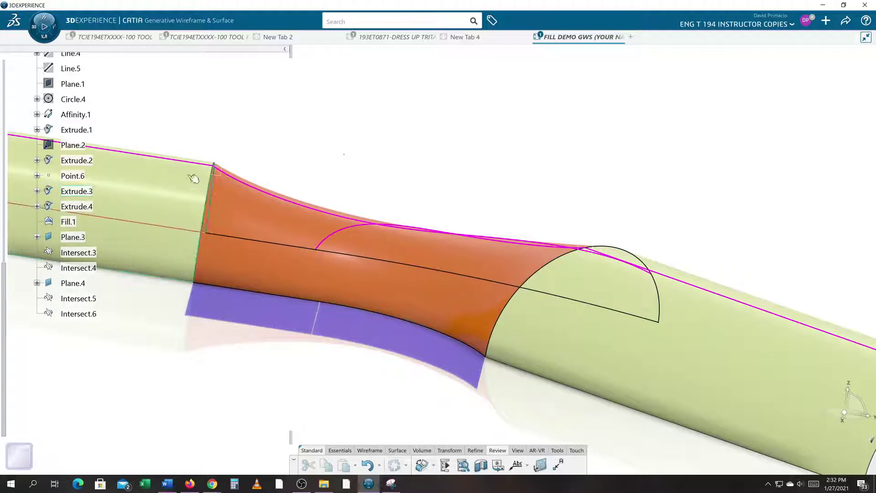
middle_click_drag(264, 227, 280, 277)
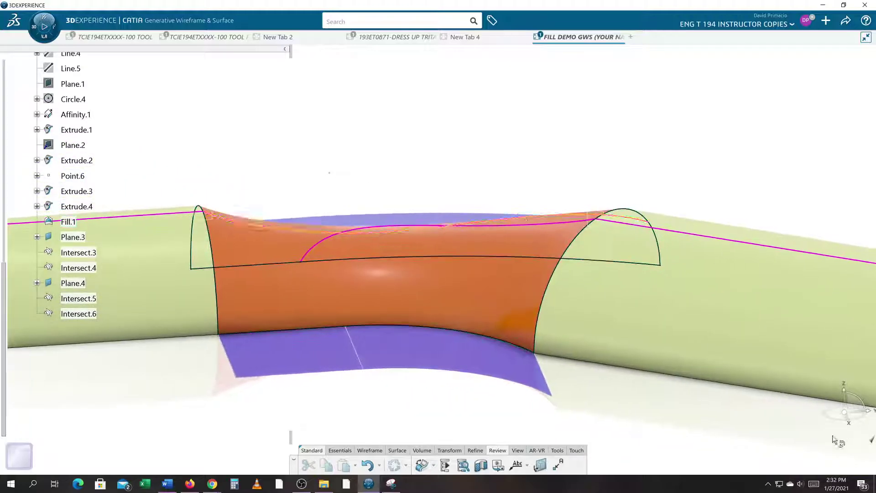
middle_click_drag(632, 408, 580, 381)
middle_click(576, 378)
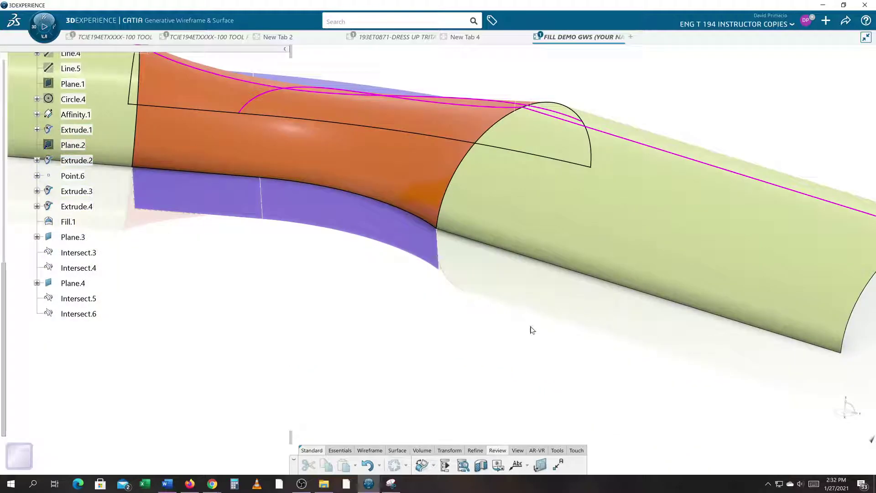
middle_click_drag(517, 305, 645, 375)
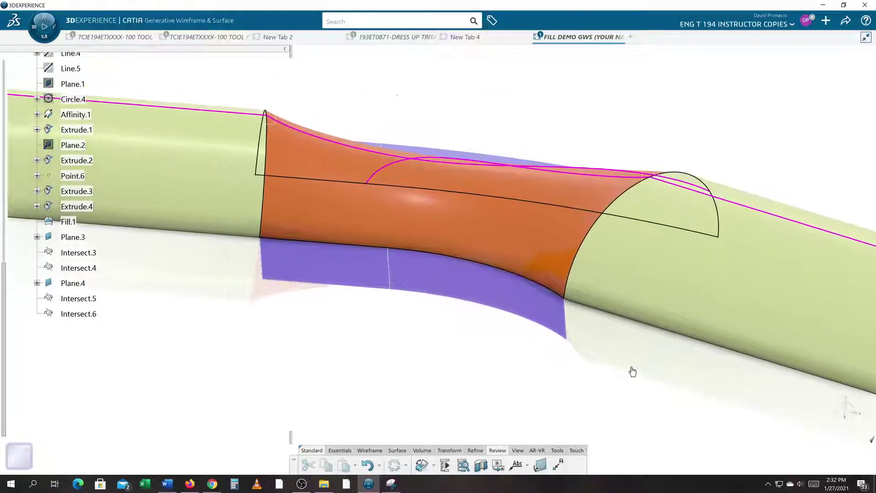
middle_click_drag(516, 362, 538, 372)
middle_click_drag(451, 355, 450, 375)
middle_click_drag(598, 385, 570, 392)
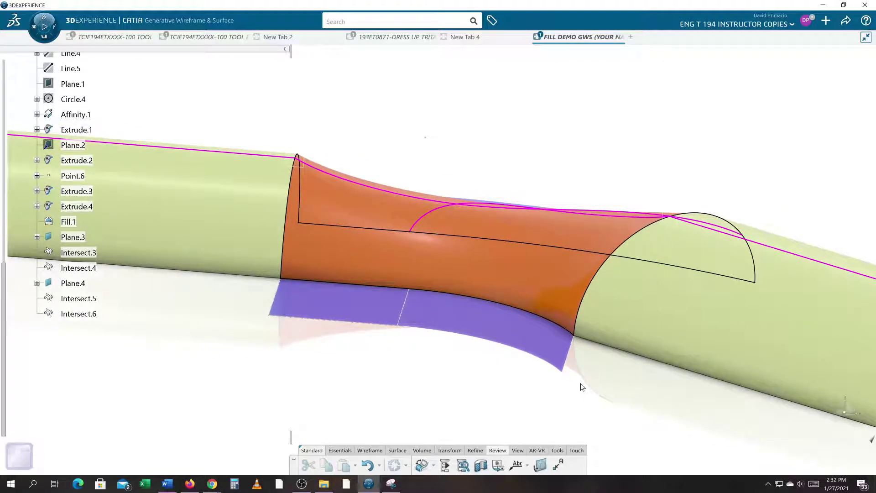
Delete the orange fill surface Fill.1 together with all its children.
left_click(555, 299)
left_click(518, 274)
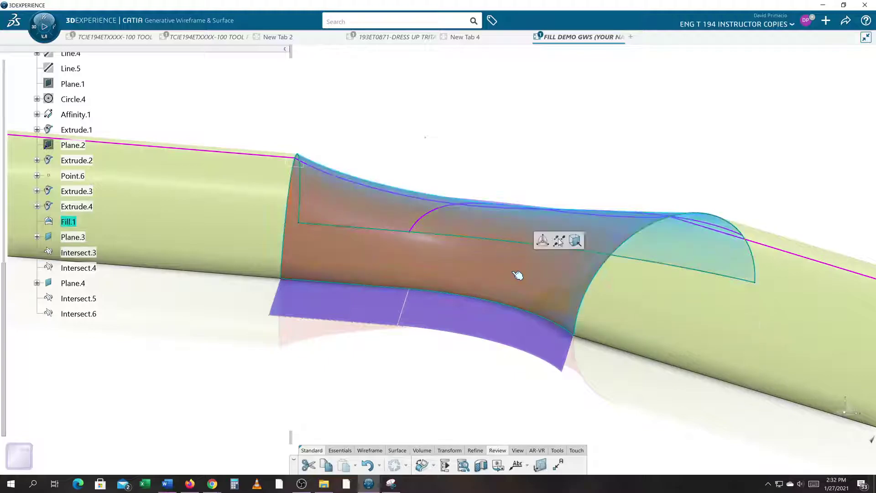
key("Delete")
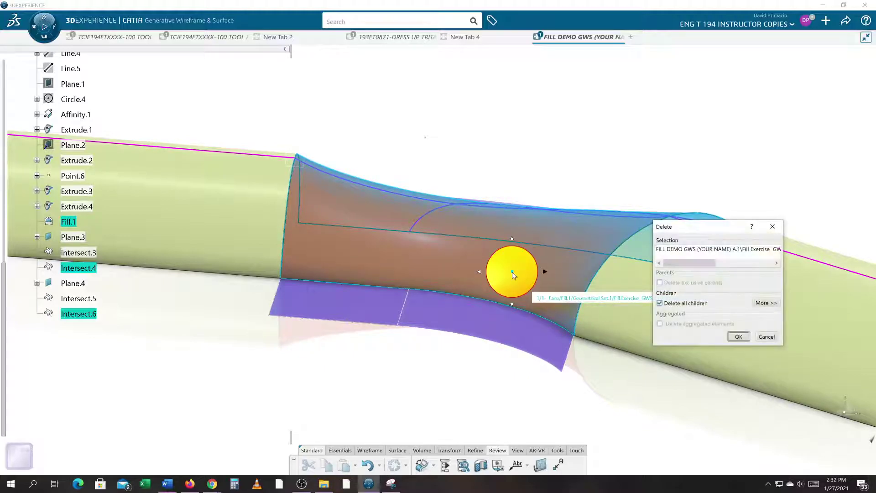
left_click(732, 338)
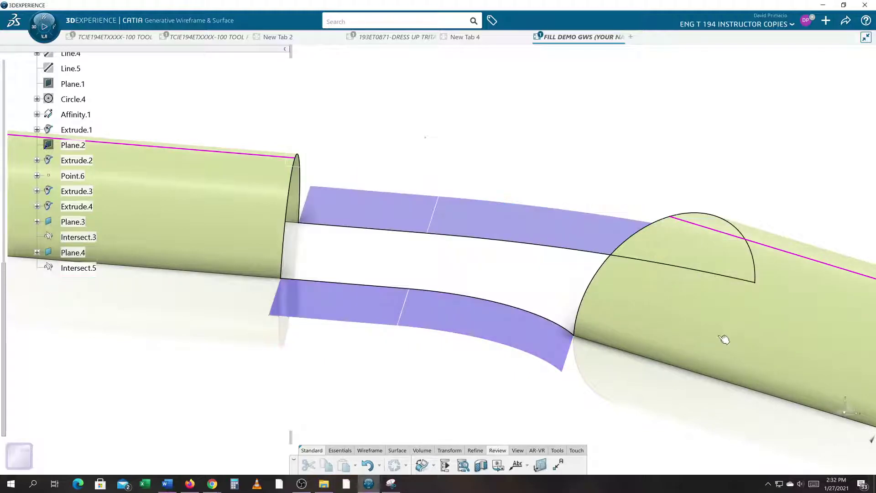
Start a new fill surface with boundaries Join.1 and Circle.3, supporting Circle.3 on Extrude.3 with Tangent continuity.
middle_click_drag(587, 372, 574, 387)
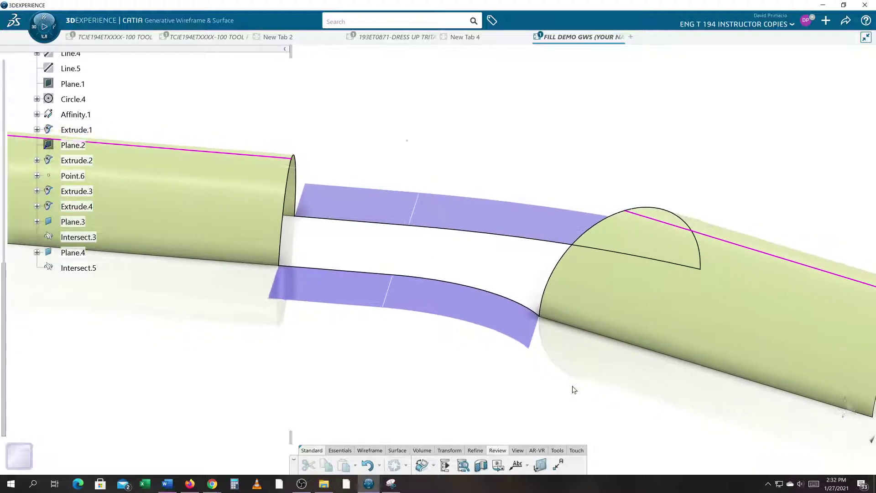
left_click(404, 452)
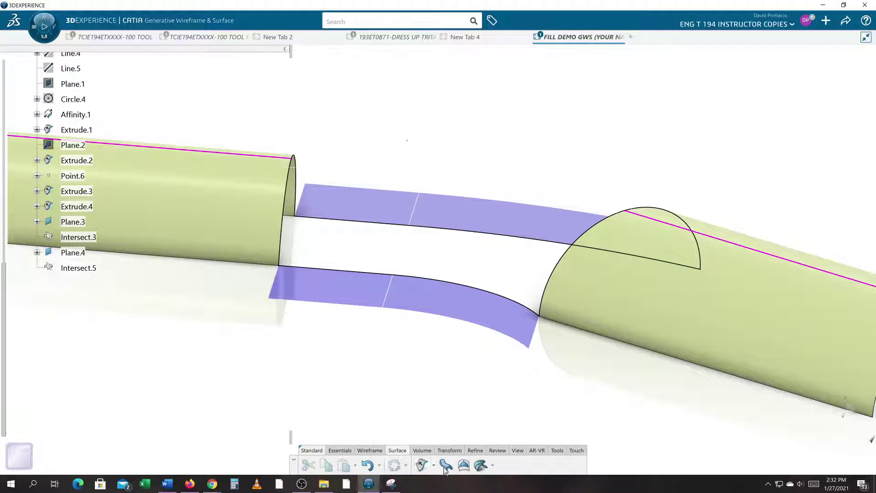
left_click(463, 465)
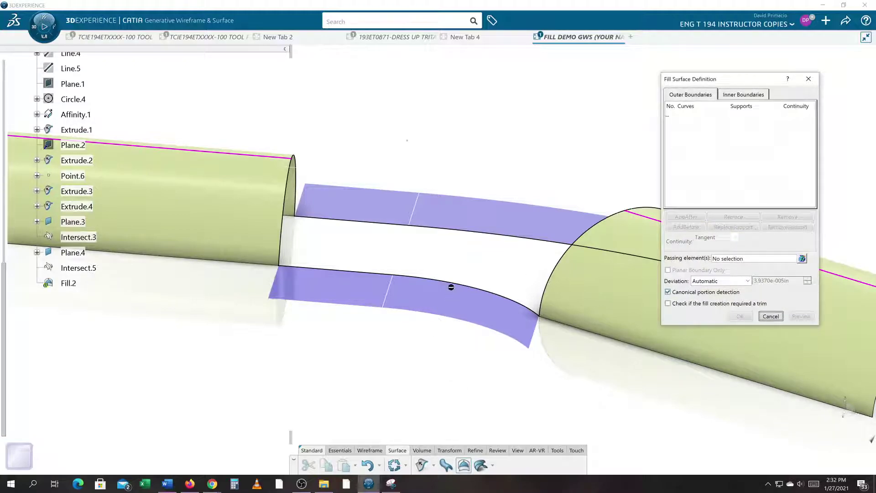
left_click(451, 284)
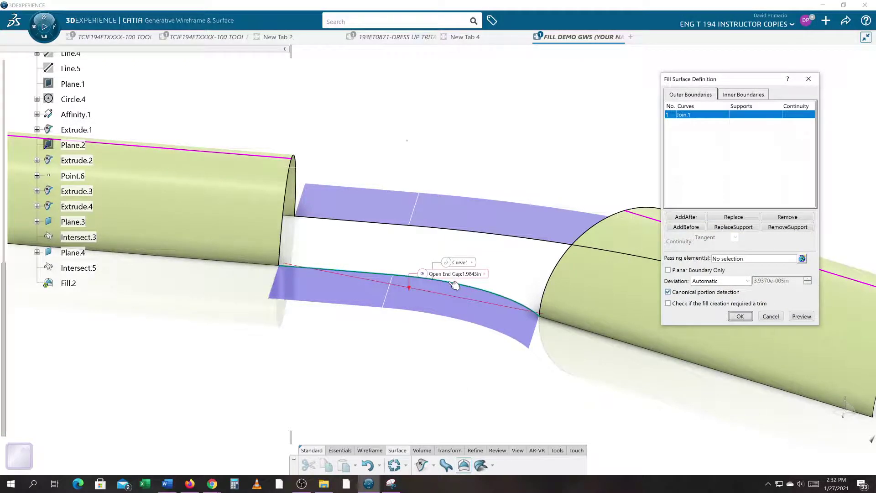
mouse_move(452, 284)
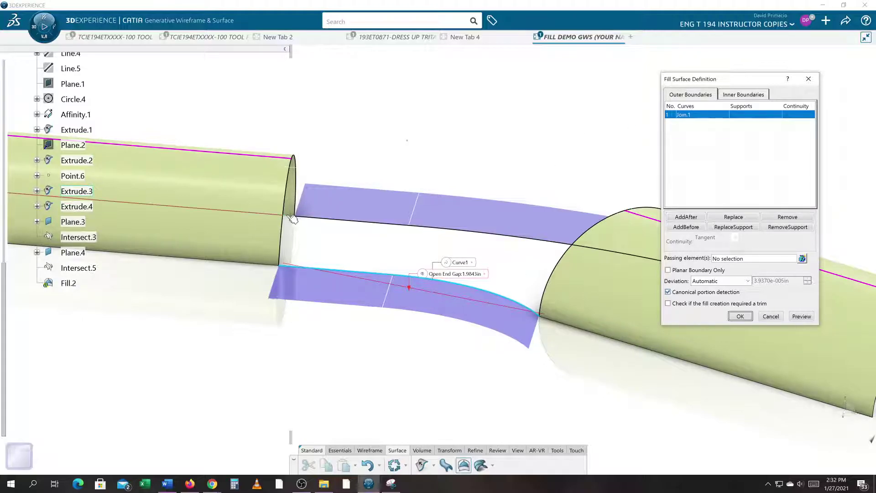
left_click(288, 228)
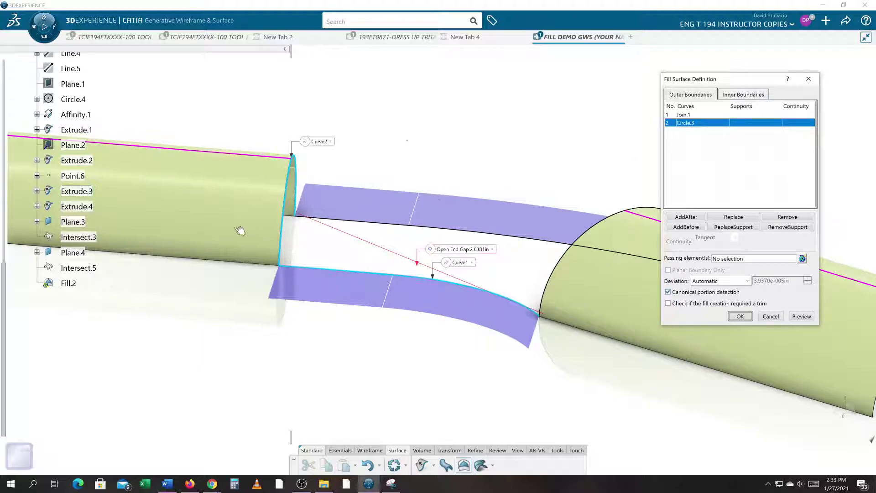
left_click(239, 230)
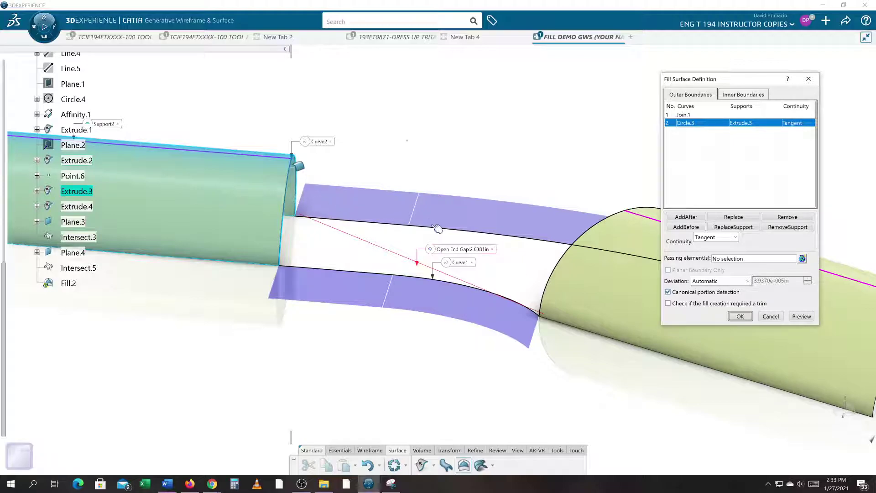
Complete the fill's outer boundary with Join.2 and Affinity.1, supporting Affinity.1 on Extrude.4 with Tangent continuity, and create the surface.
left_click(451, 227)
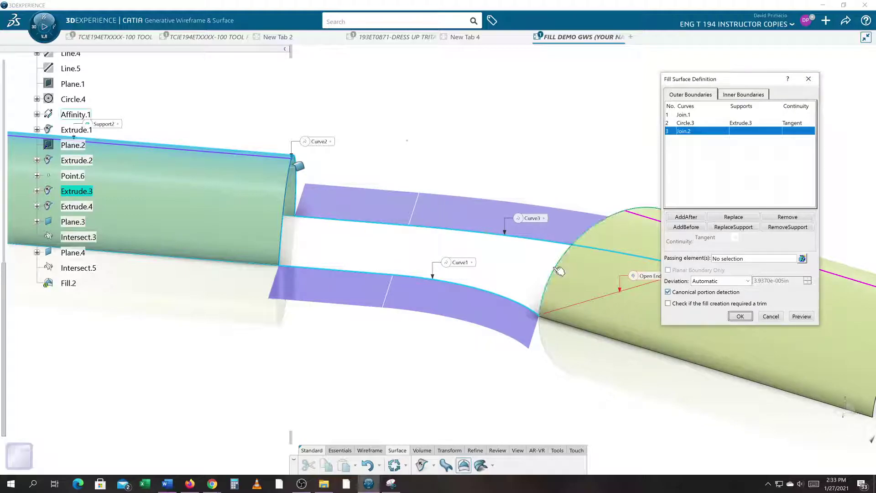
left_click(553, 270)
left_click(572, 273)
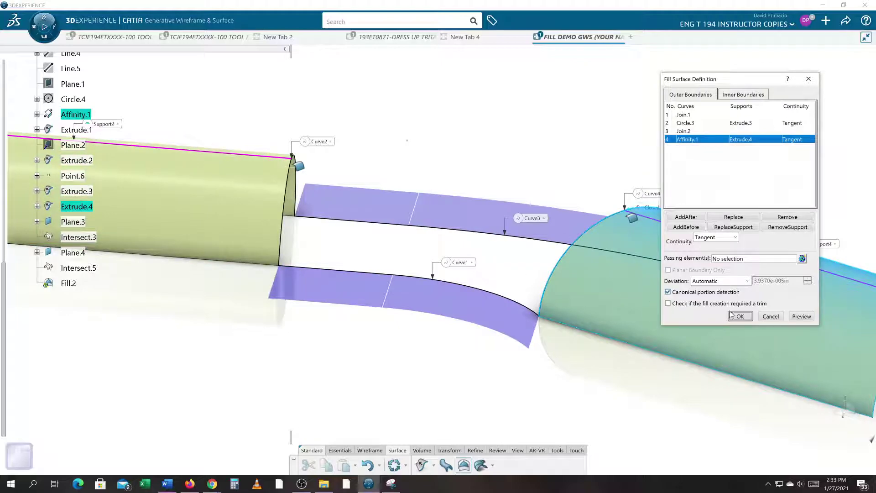
left_click(799, 317)
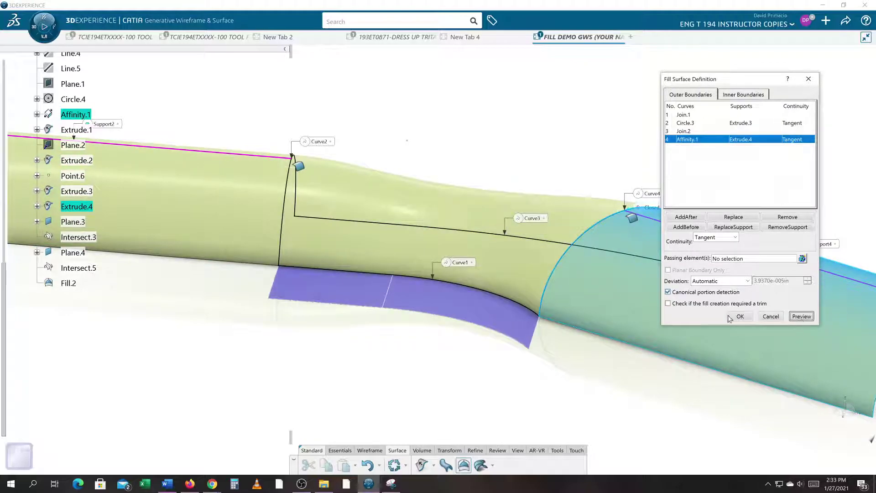
left_click(739, 316)
Create the intersection curve between Plane.3 and the new fill surface.
middle_click_drag(474, 370, 448, 306)
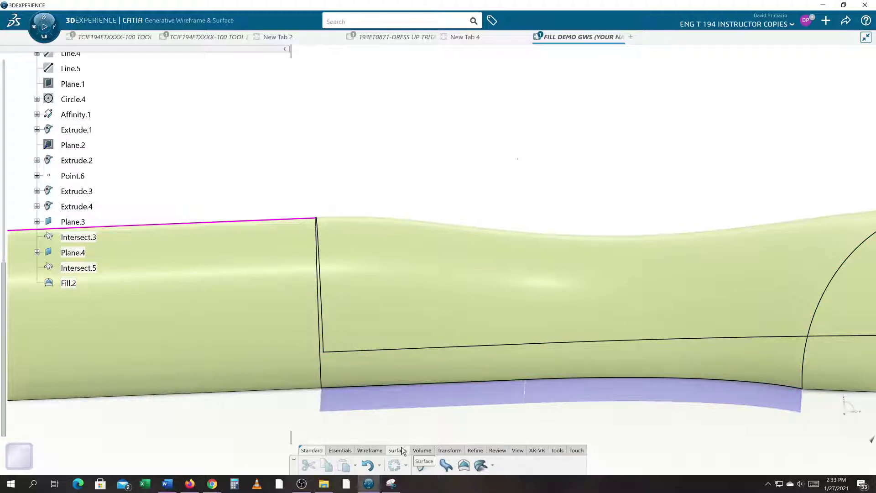
left_click(369, 451)
left_click(577, 466)
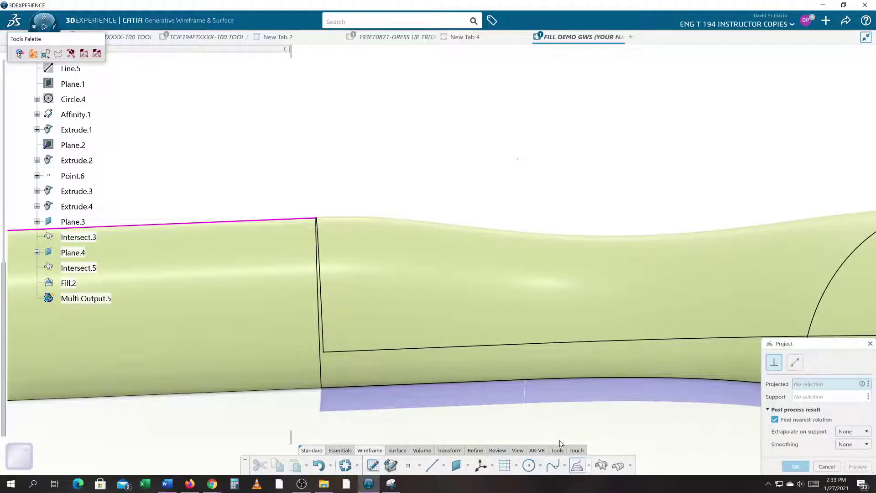
left_click(602, 466)
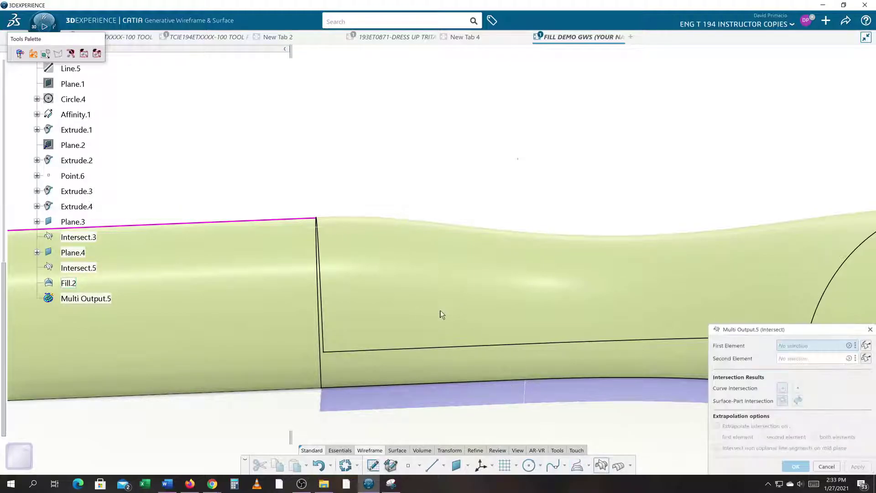
left_click(332, 227)
left_click(366, 251)
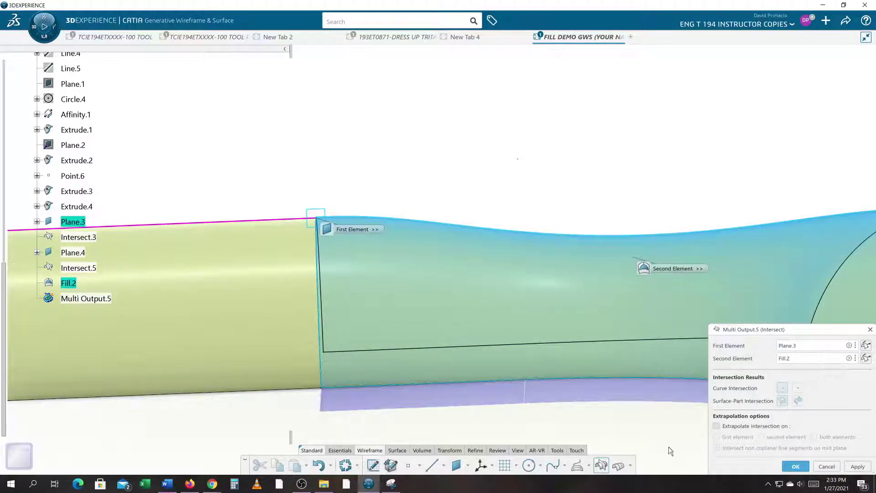
left_click(795, 467)
Create the intersection curve between Plane.4 and the new fill surface.
middle_click_drag(679, 435, 536, 416)
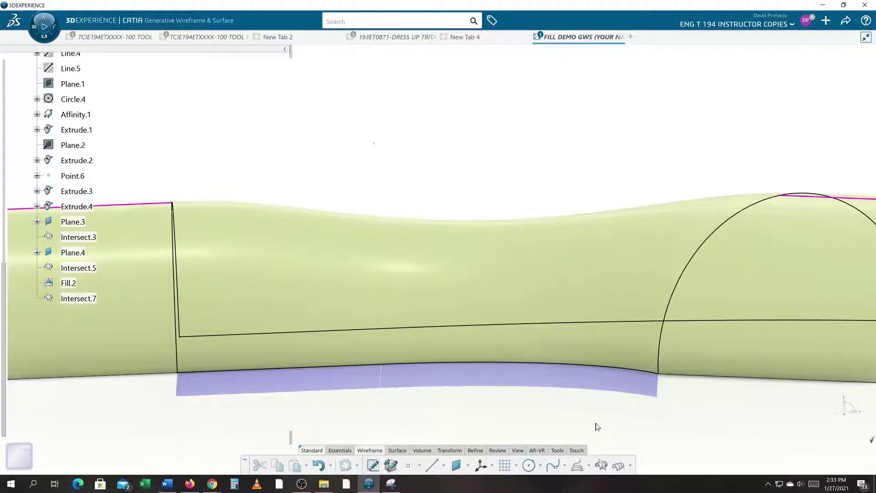
left_click(604, 465)
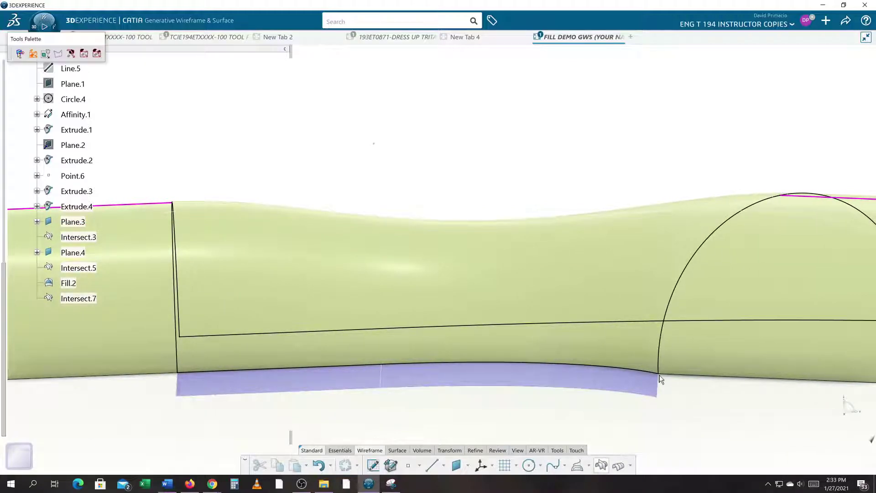
left_click(779, 195)
left_click(651, 261)
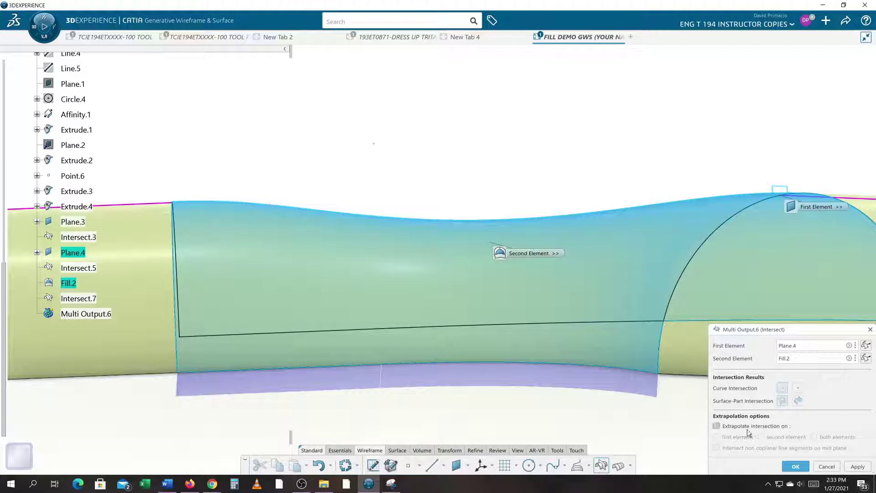
left_click(796, 466)
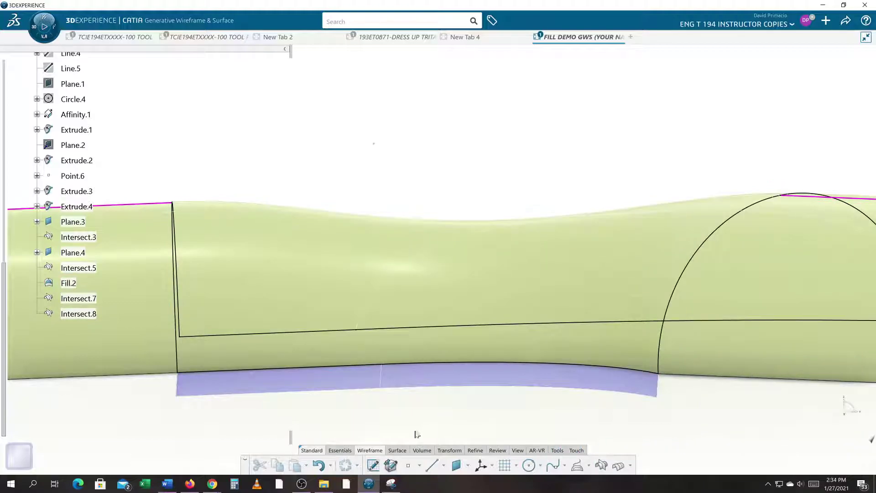
Give both new fill intersection curves, Intersect.7 and Intersect.8, a magenta colour and a line thickness of 4: 0.03937 in.
left_click(73, 299)
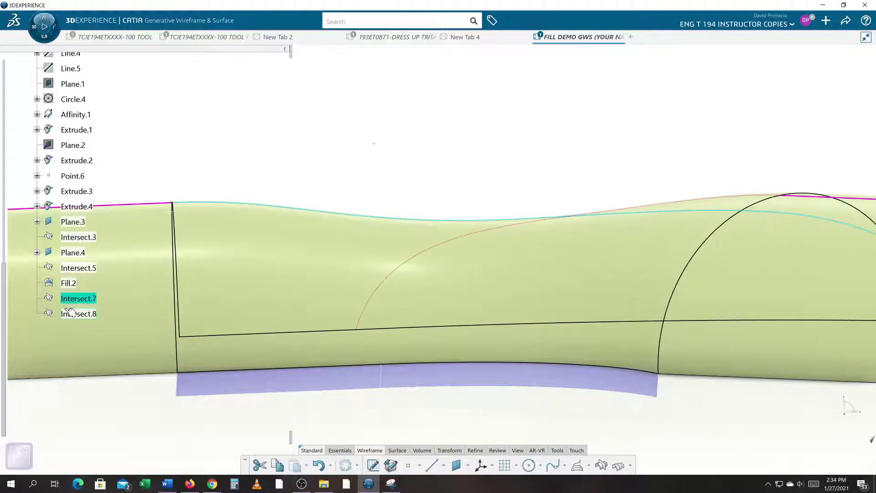
left_click(71, 313, "ctrl")
right_click(71, 314)
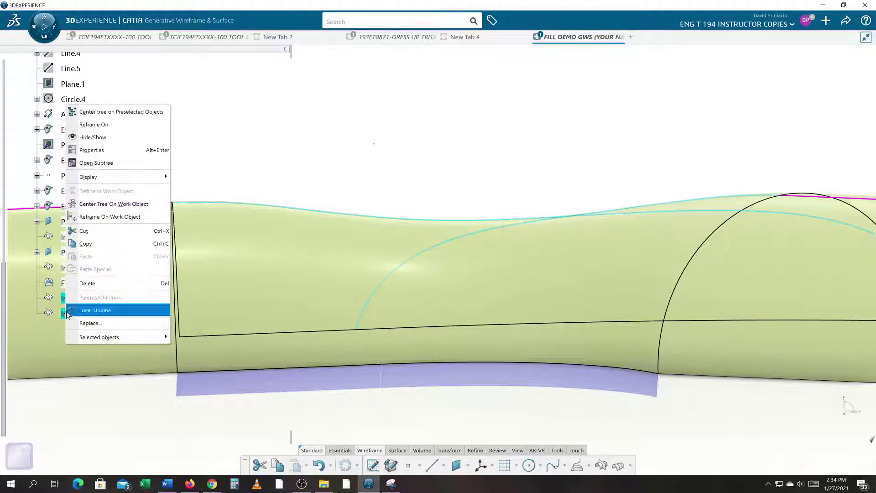
left_click(94, 150)
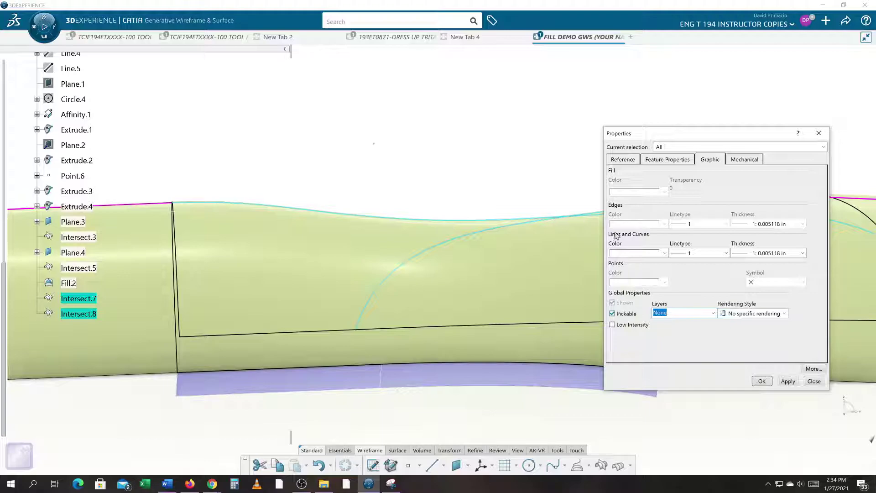
left_click(644, 251)
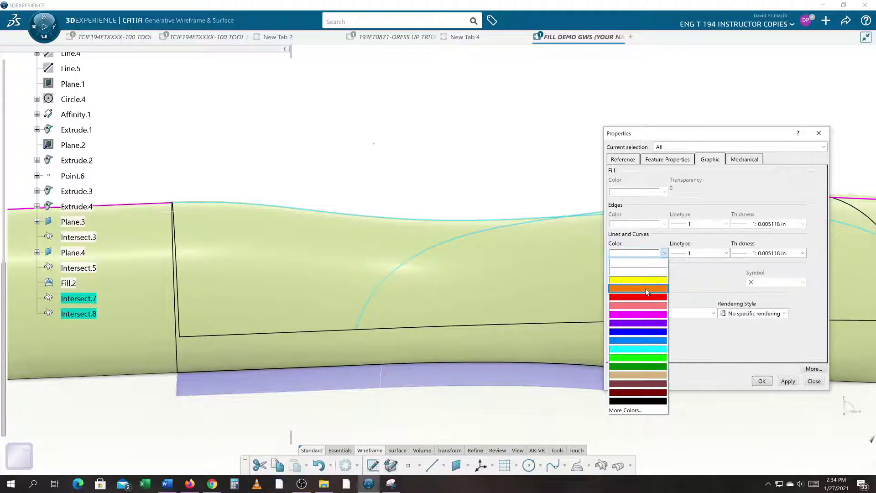
left_click(650, 306)
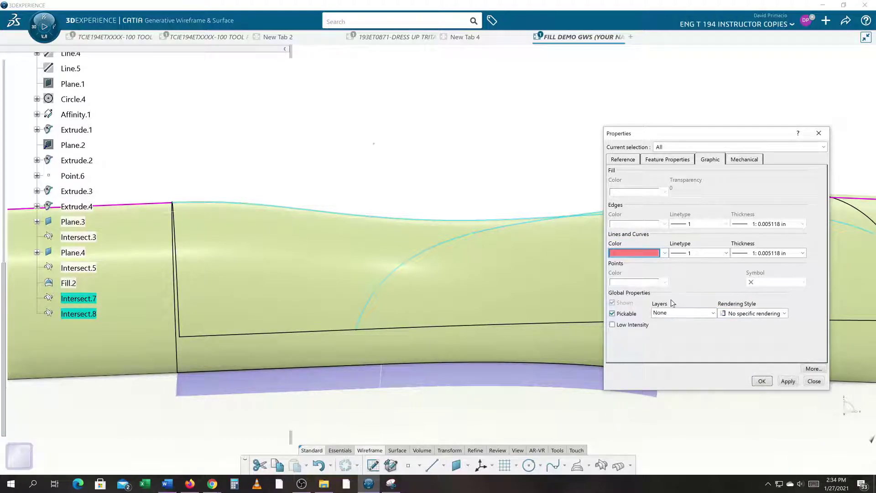
left_click(643, 254)
left_click(650, 318)
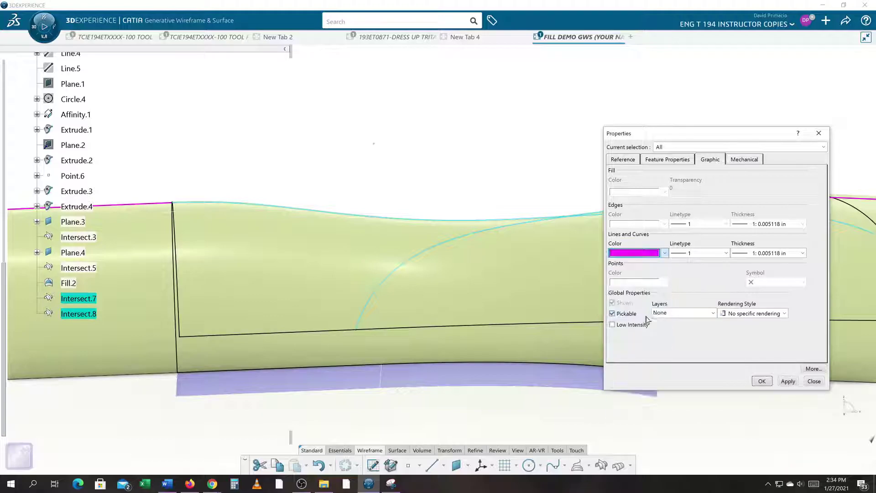
left_click(776, 254)
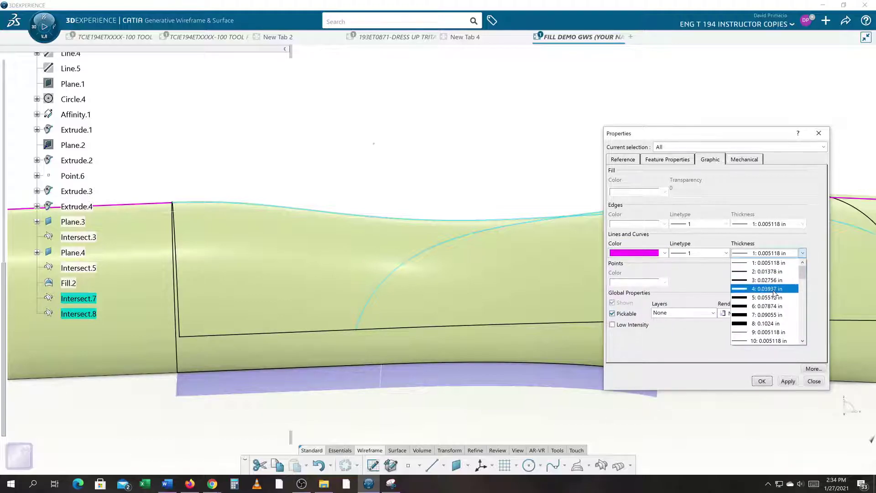
left_click(775, 292)
left_click(781, 381)
left_click(762, 382)
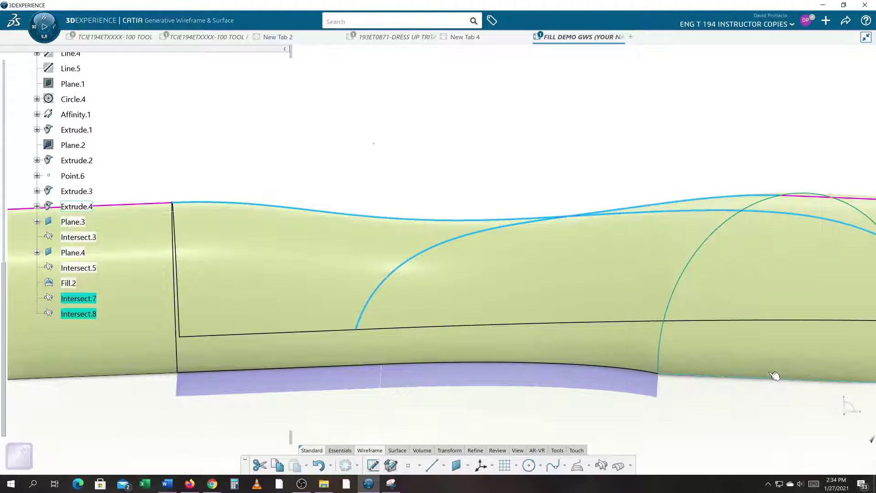
Change the colour of the fill surface Fill.2 to cyan so it stands out from the extruded ends.
mouse_move(584, 416)
middle_mouse_down()
mouse_move(574, 421)
mouse_move(582, 421)
middle_mouse_up()
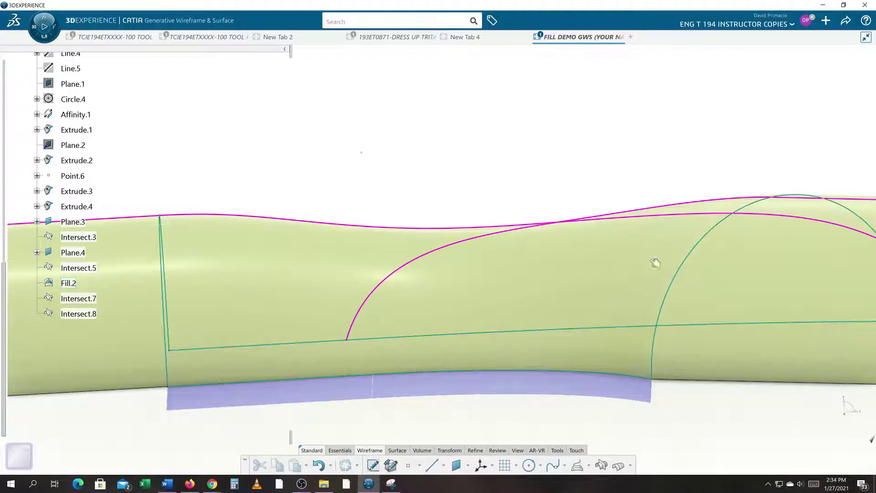
middle_click(768, 192)
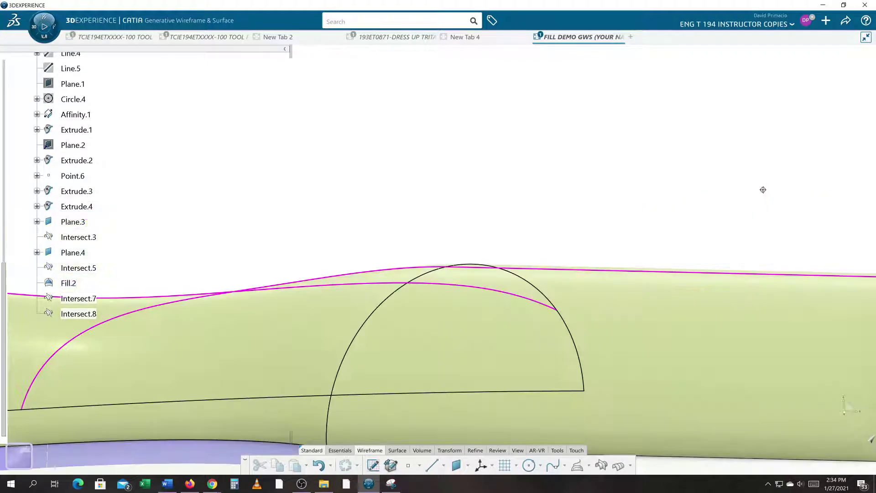
middle_click_drag(450, 279, 512, 258)
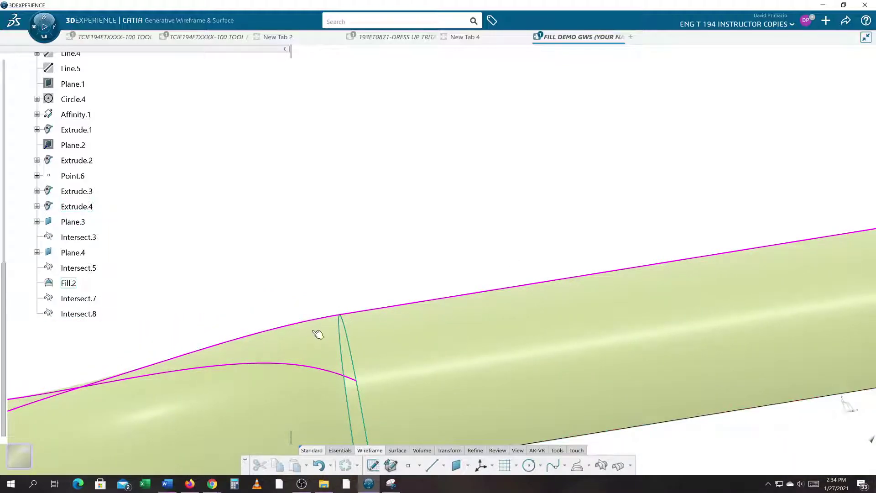
right_click(302, 342)
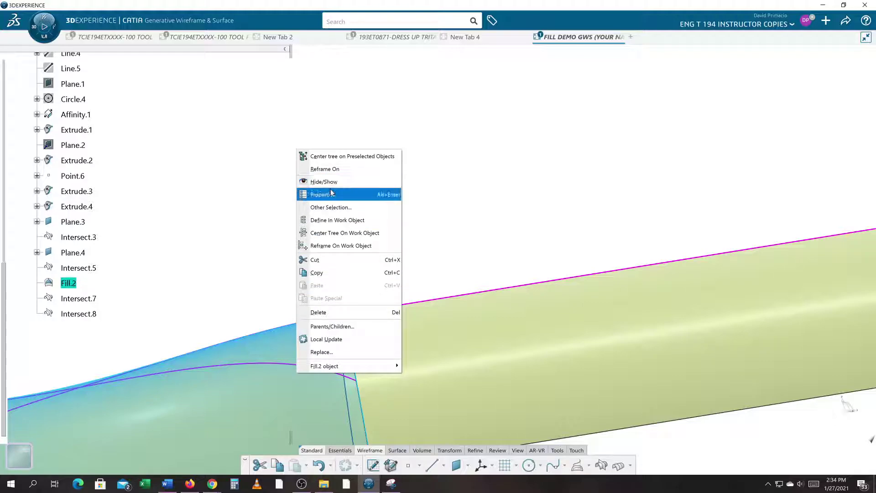
left_click(369, 194)
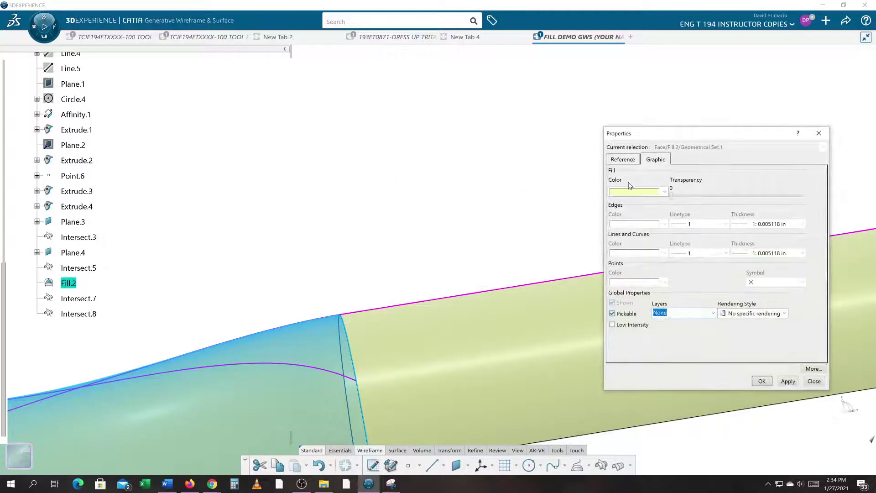
left_click(665, 192)
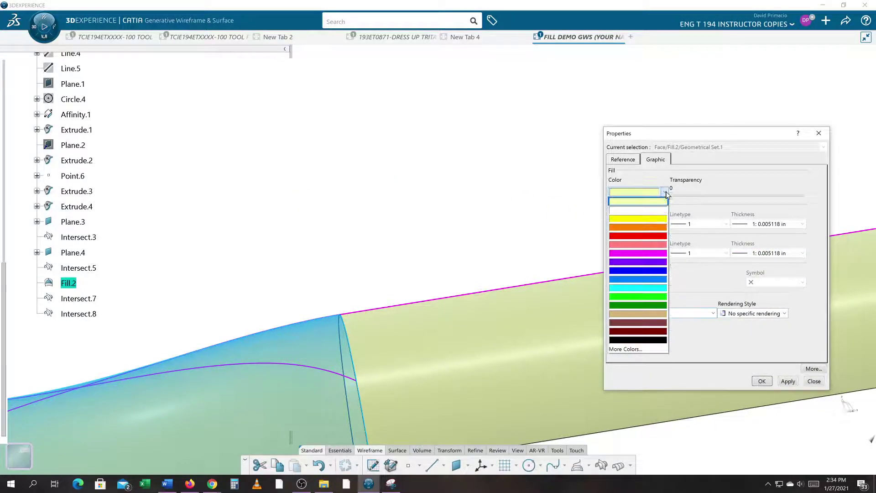
left_click(645, 288)
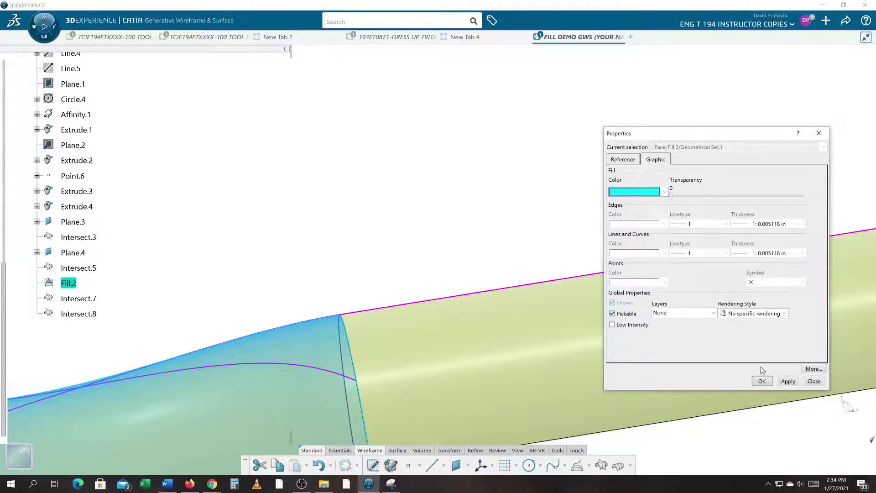
left_click(788, 381)
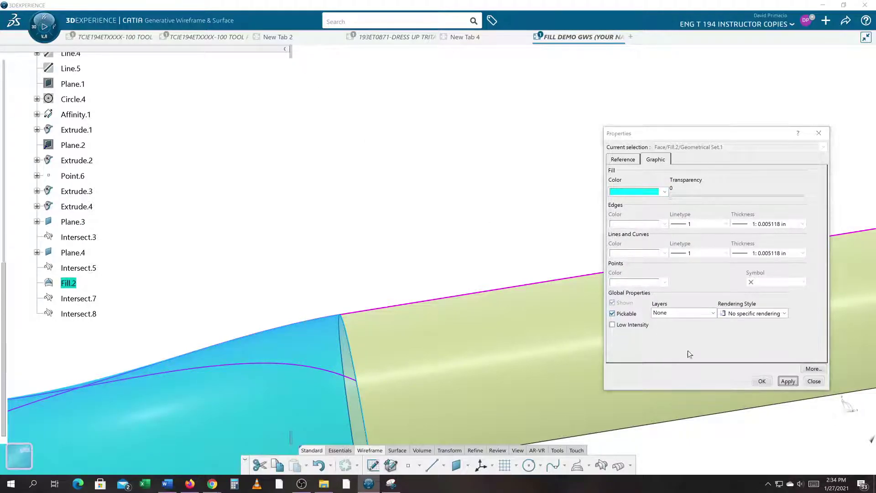
left_click(762, 381)
Edit the cyan fill surface so that it passes through Point.6 as its passing element.
middle_click_drag(346, 209, 538, 208)
middle_click_drag(560, 343, 317, 103)
middle_click_drag(464, 292, 401, 212)
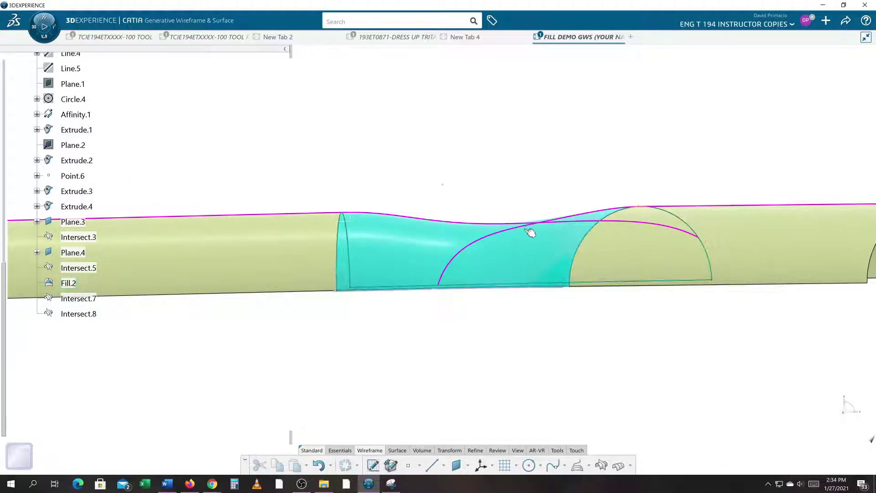
middle_click_drag(413, 262, 470, 348)
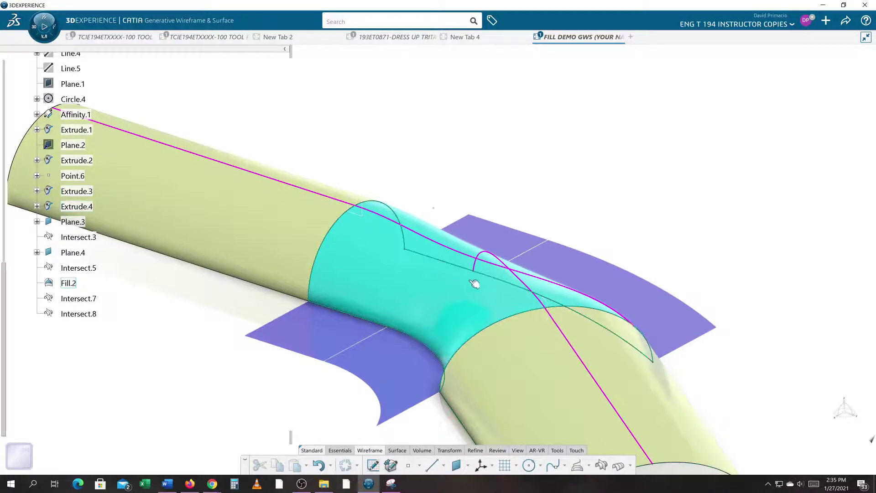
middle_click_drag(390, 365, 485, 333)
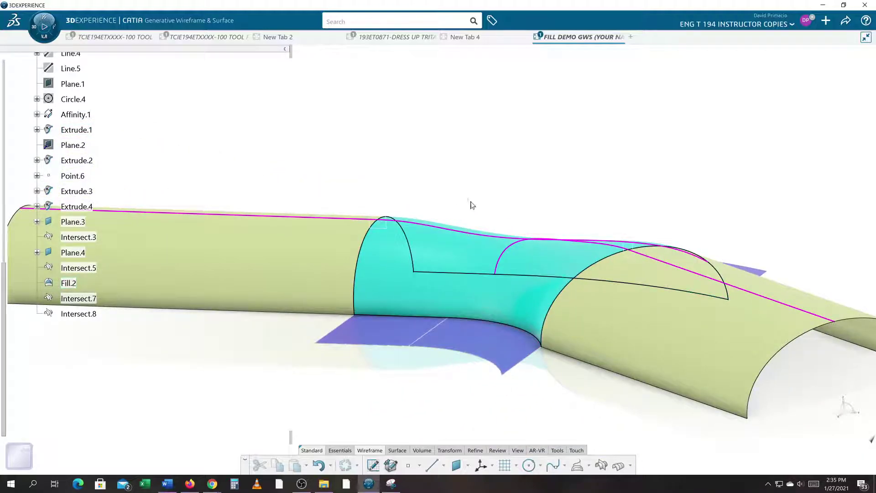
left_click(462, 252)
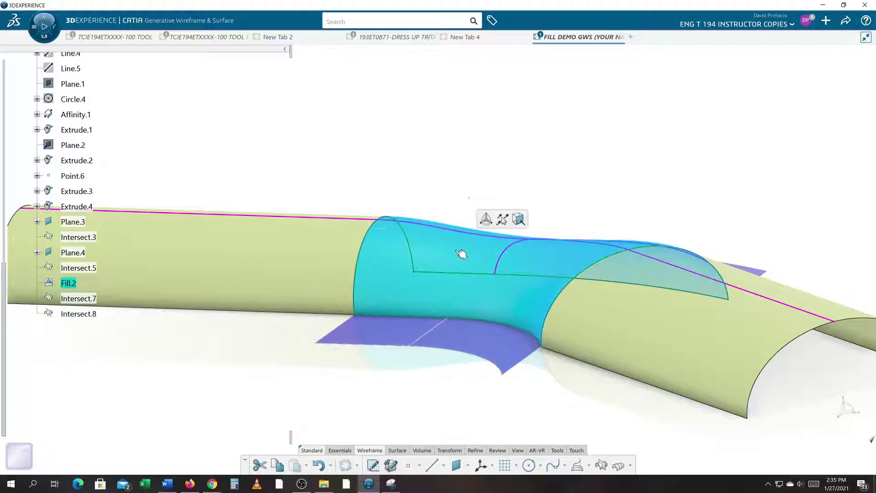
double_click(462, 252)
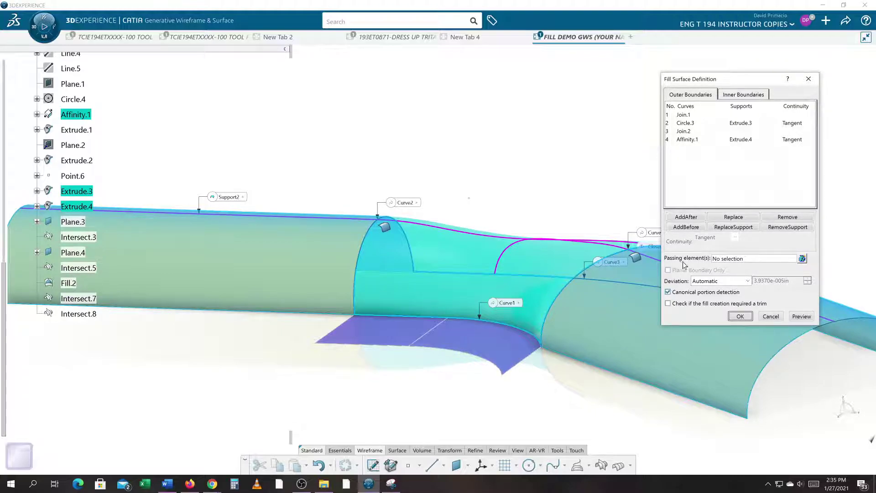
left_click(714, 261)
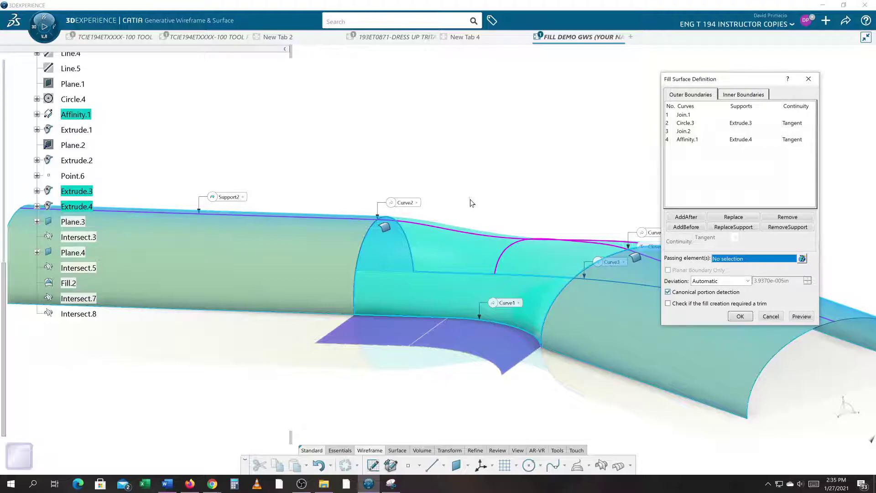
left_click(470, 198)
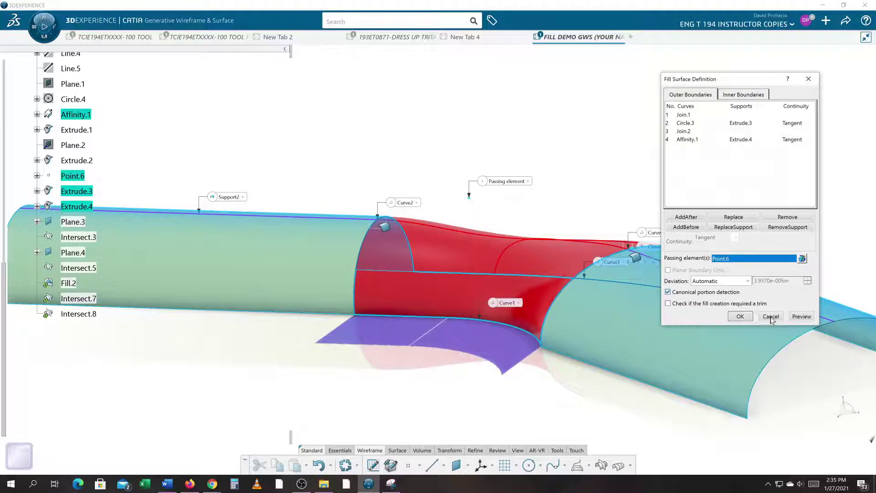
left_click(739, 317)
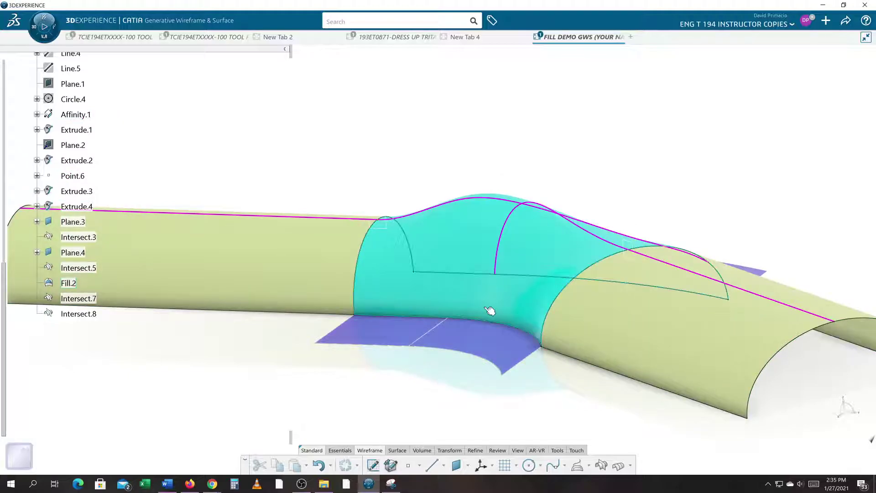
Measure between the extruded end's intersection curve Intersect.3 and the fill's intersection curve Intersect.7.
middle_click_drag(365, 399, 412, 365)
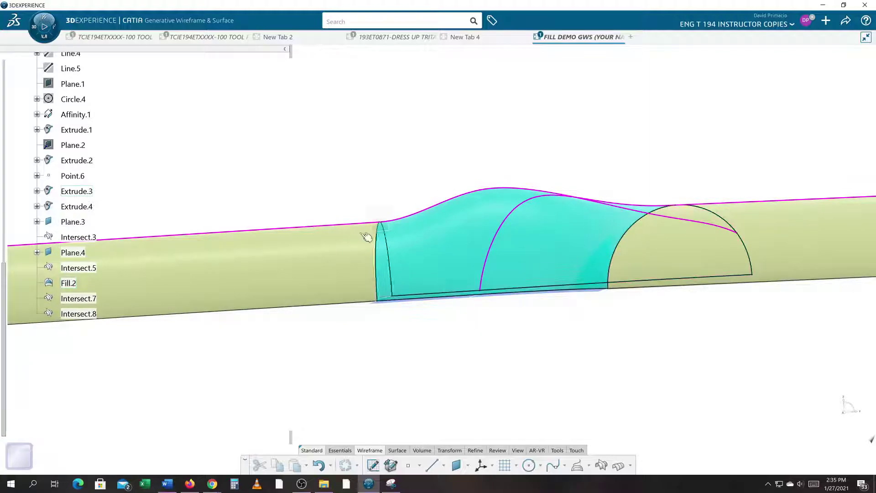
middle_click_drag(553, 254, 743, 286)
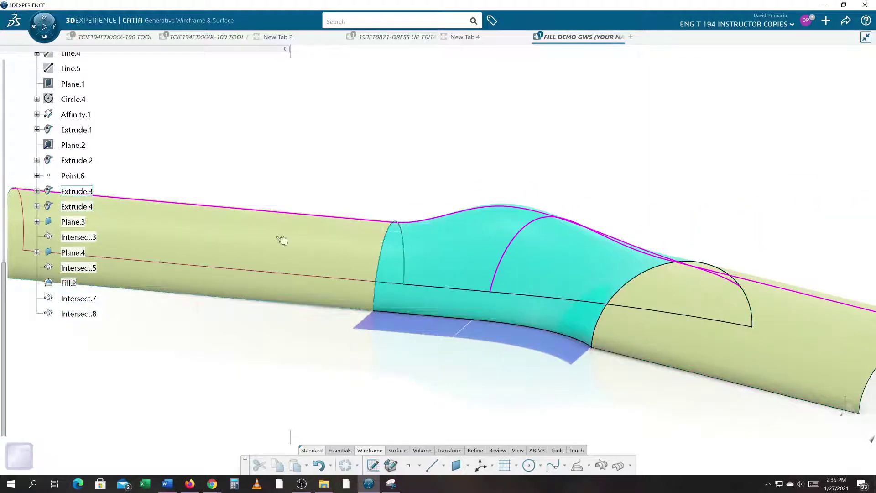
middle_click_drag(493, 307, 558, 317)
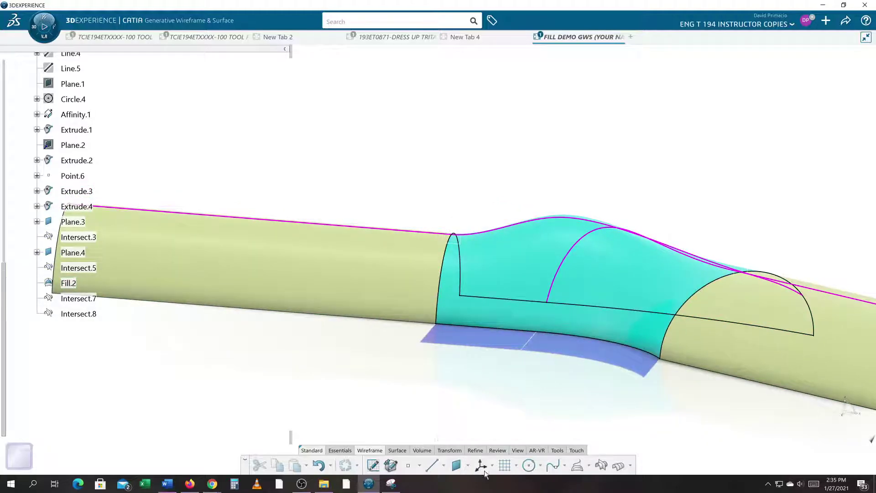
left_click(558, 451)
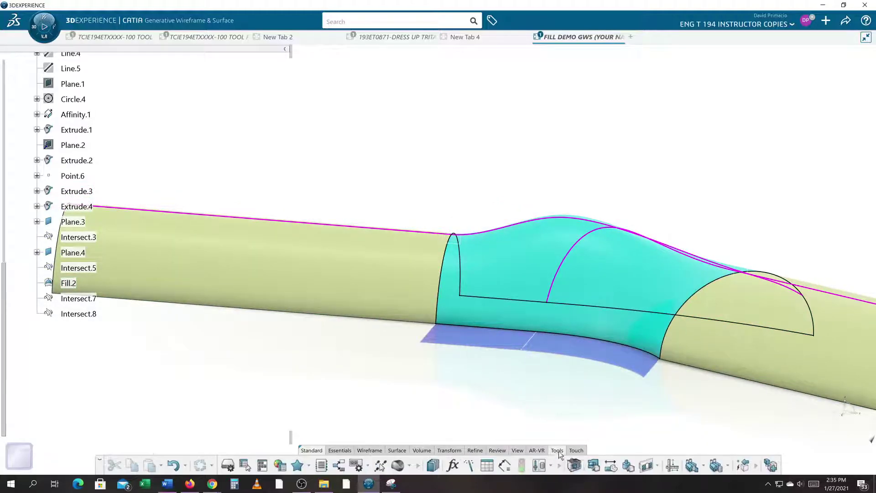
left_click(613, 468)
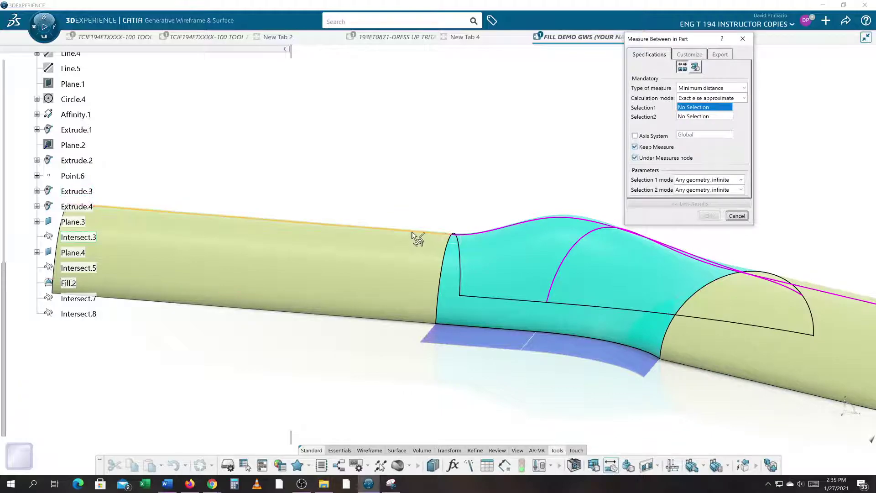
left_click(413, 235)
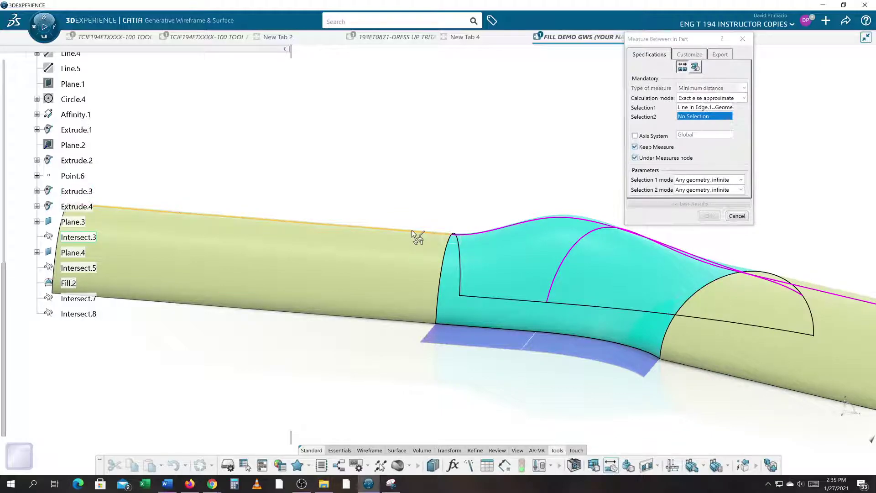
left_click(484, 232)
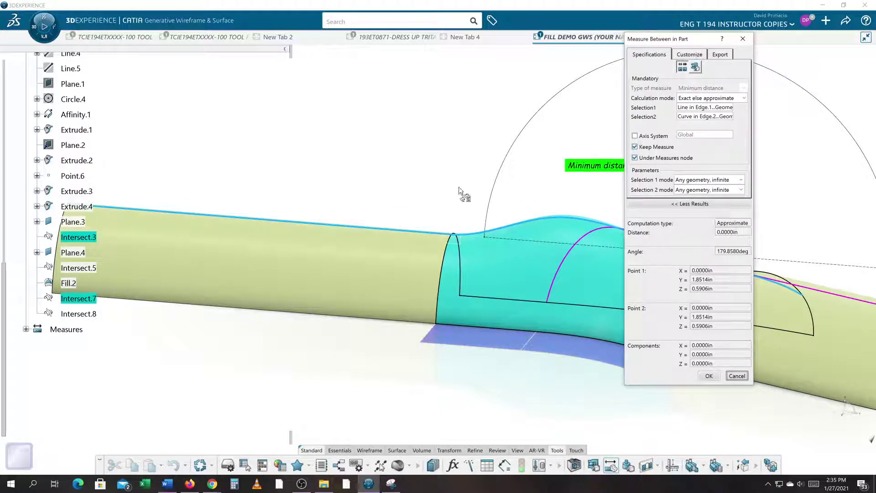
Hide the distance in the measurement's 3D display, examine the angle at the transition, and discard the measurement.
middle_click_drag(461, 173, 253, 176)
left_click_drag(253, 175, 608, 101)
left_click(690, 54)
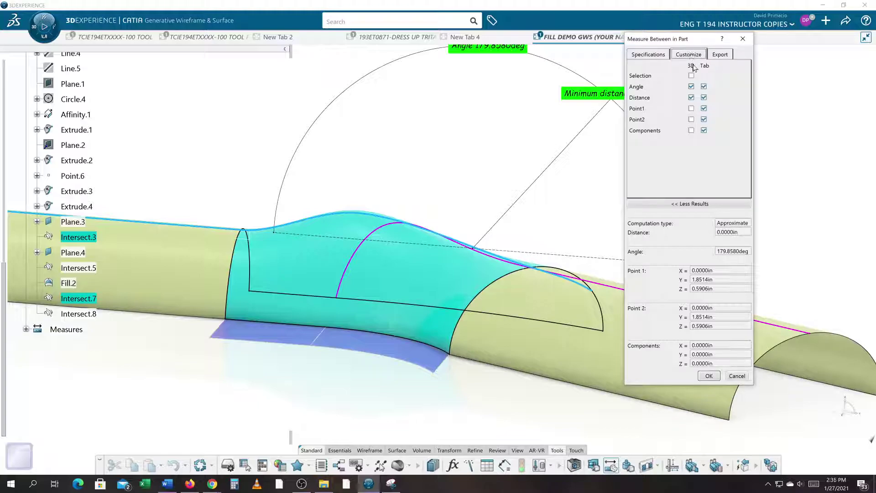
left_click(691, 98)
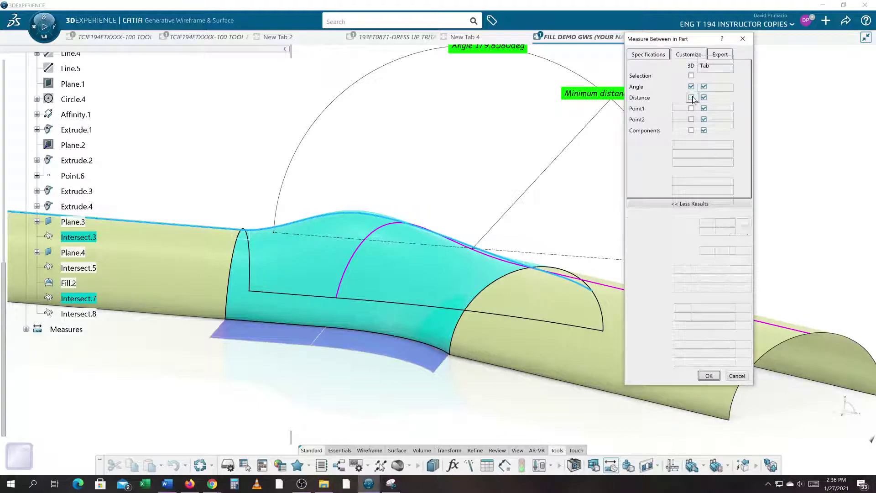
middle_click_drag(112, 341, 274, 434)
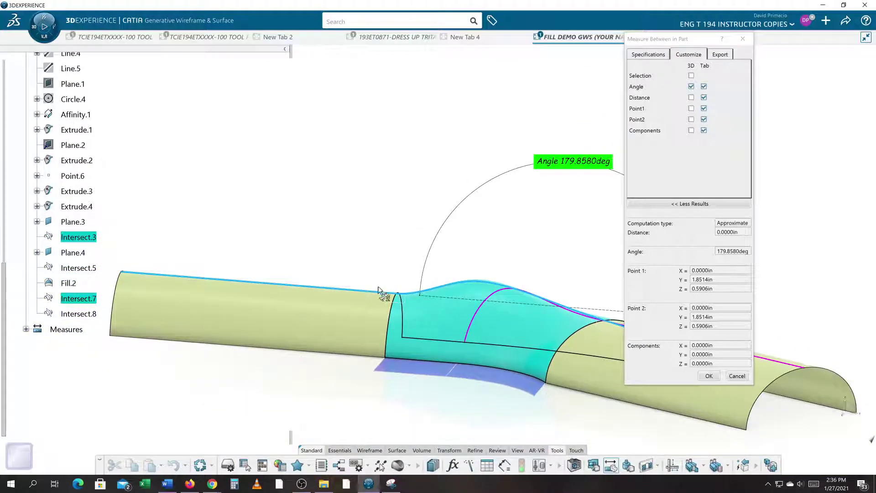
middle_click_drag(552, 242, 365, 243)
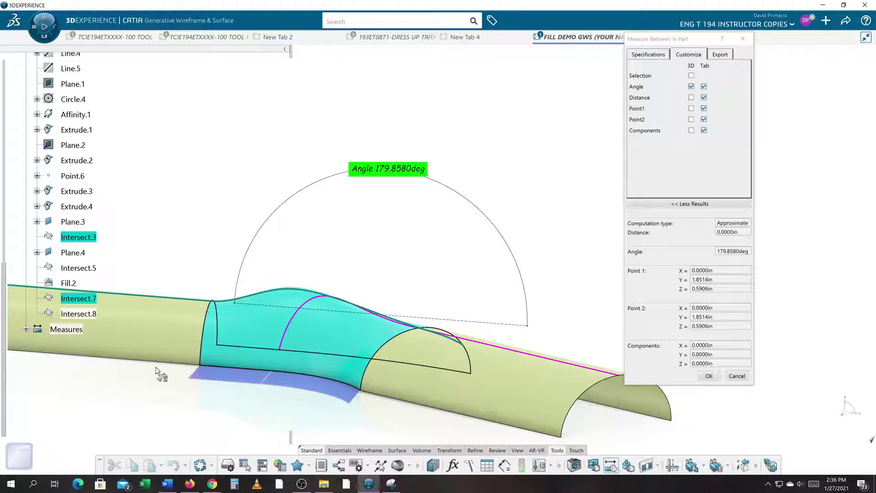
mouse_move(252, 334)
middle_mouse_down()
mouse_move(254, 380)
mouse_move(279, 371)
mouse_move(264, 326)
middle_mouse_up()
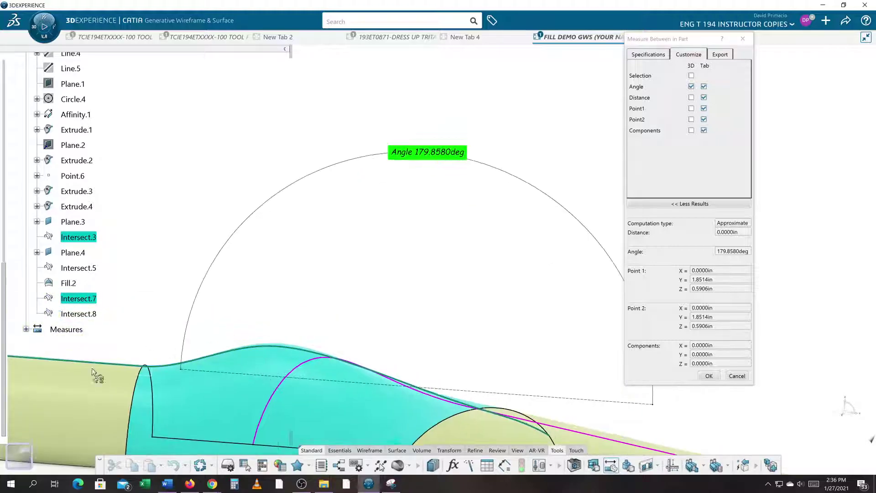
middle_click_drag(179, 373, 250, 295)
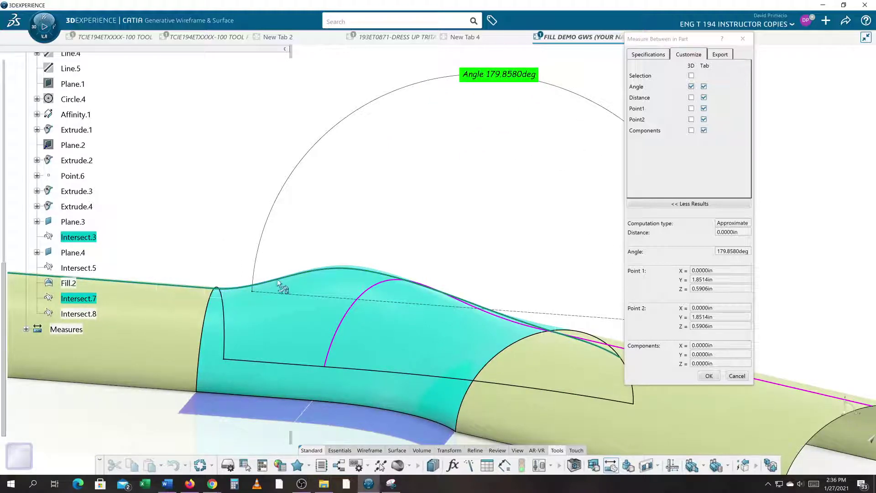
left_click(745, 377)
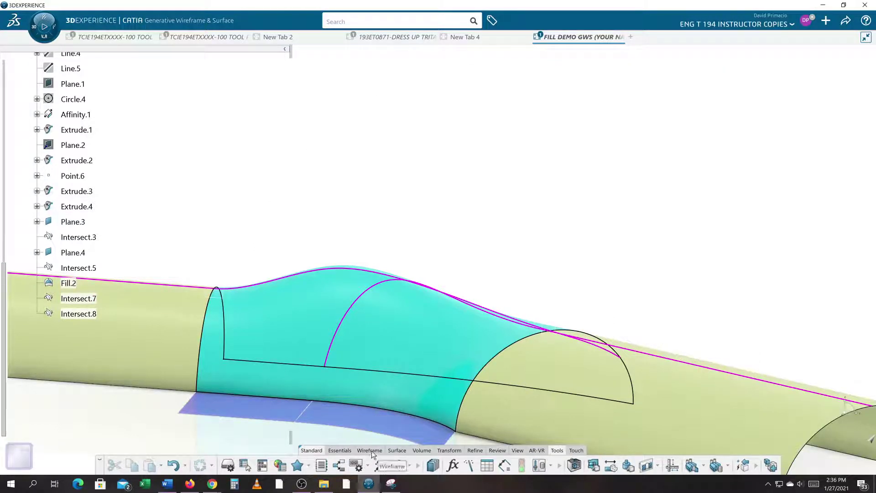
left_click(392, 453)
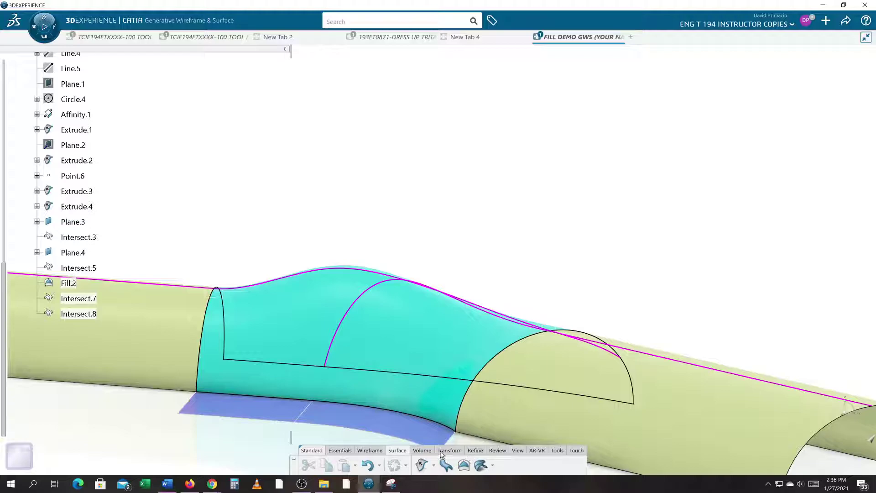
left_click(498, 450)
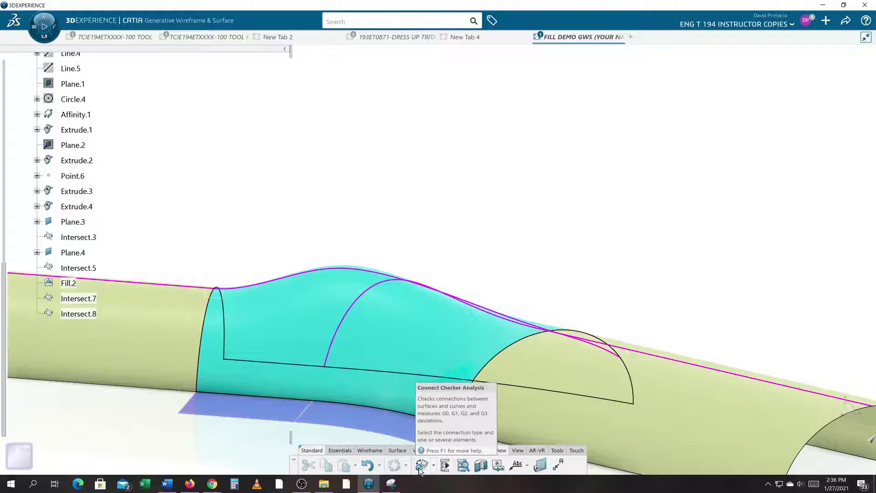
left_click(421, 466)
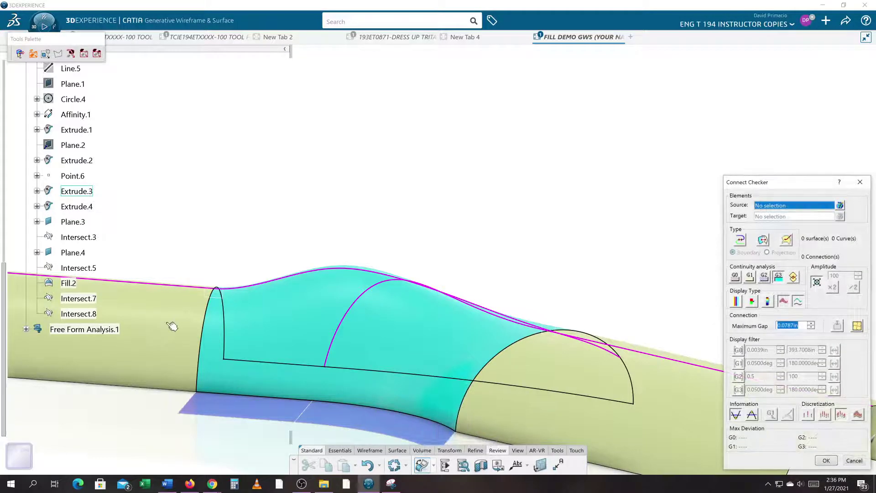
left_click(301, 327)
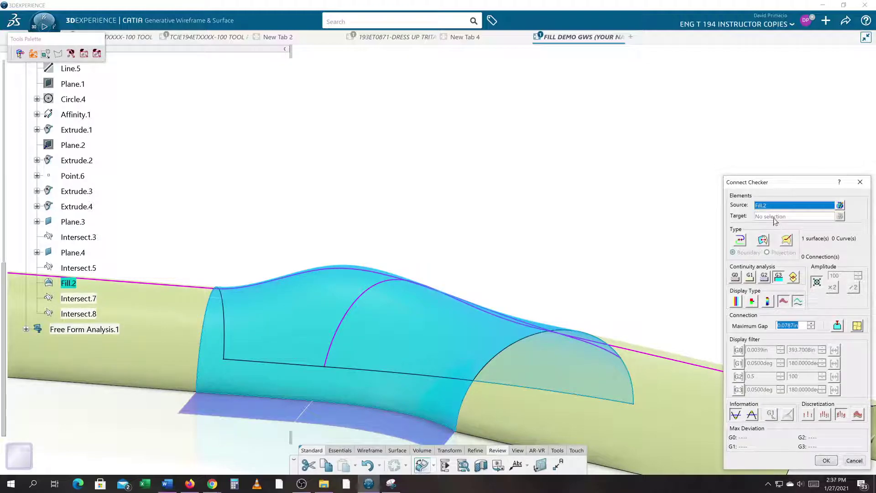
left_click(854, 460)
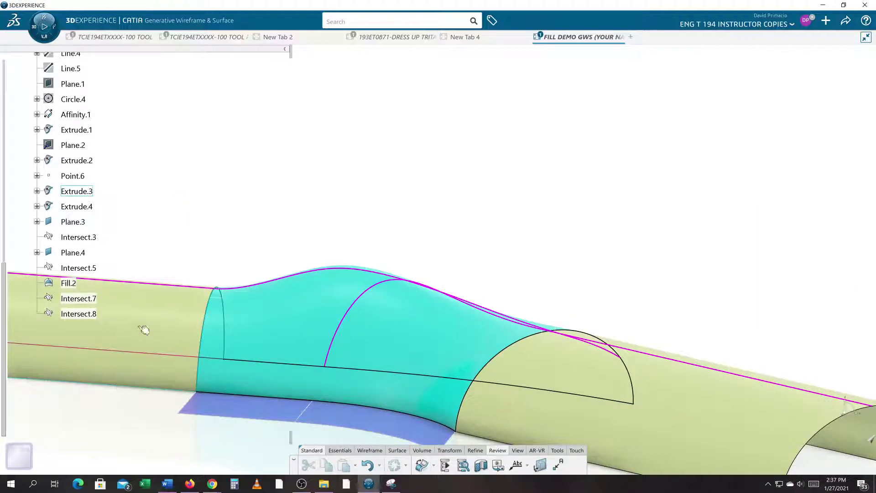
Run the Connect Checker on Extrude.3 and Fill.2 and examine the G0 and G1 continuity along their shared boundary.
left_click(159, 329)
left_click(334, 347, "ctrl")
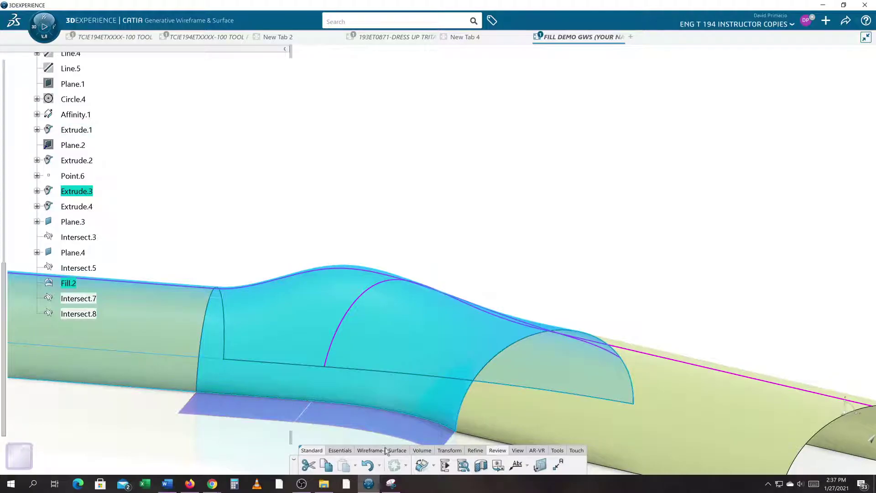
left_click(422, 465)
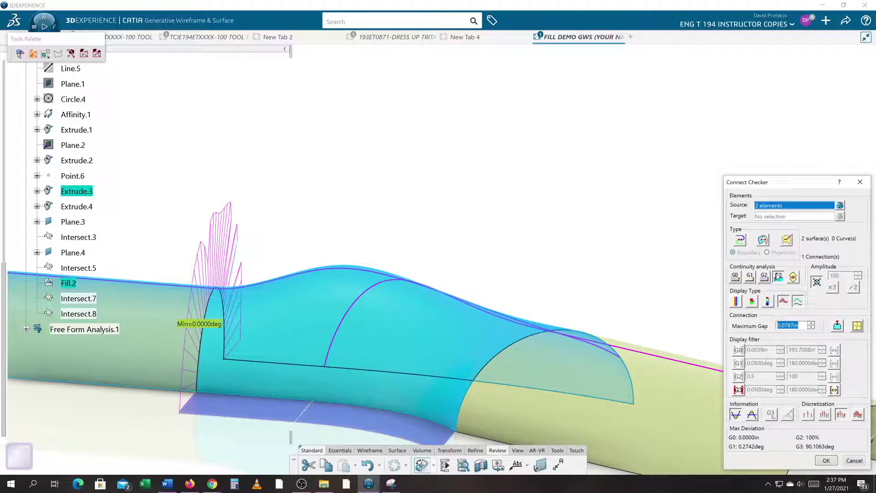
left_click(735, 277)
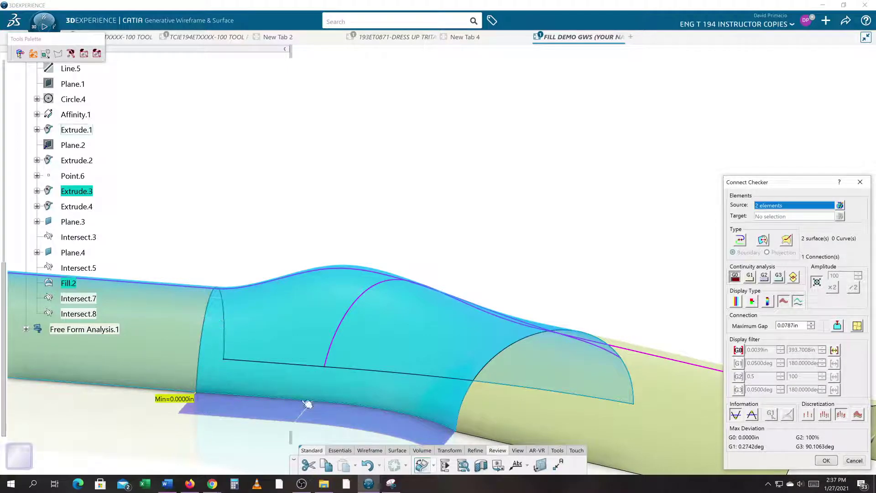
left_click(750, 278)
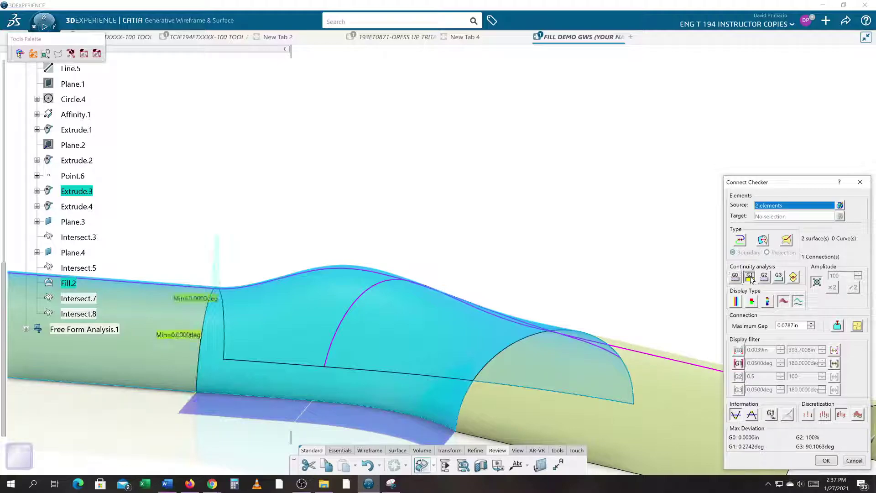
middle_click_drag(168, 409, 253, 365)
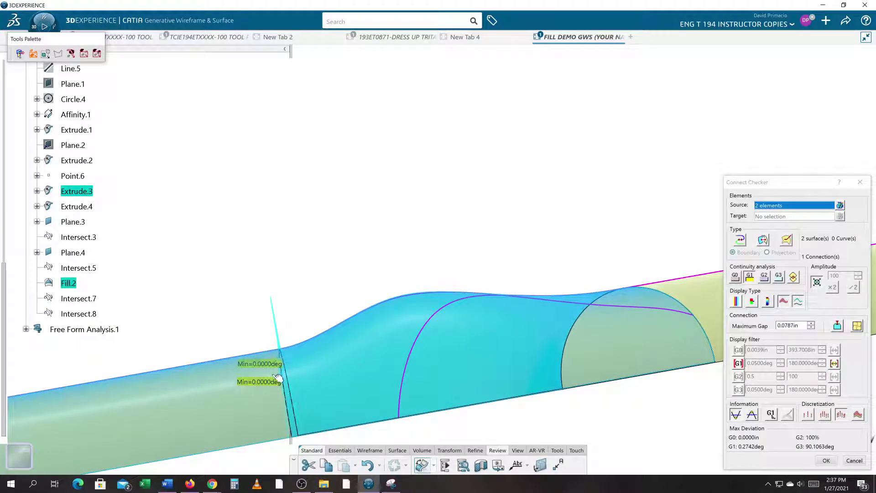
Examine the G2 curvature continuity between Extrude.3 and Fill.2 and compare it with the G0 and G1 analyses.
left_click(765, 277)
middle_click_drag(361, 391, 478, 360)
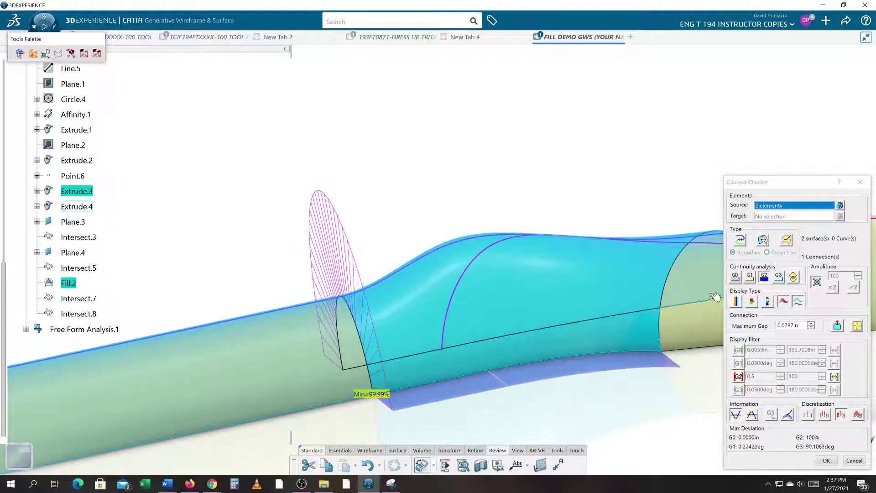
left_click(735, 277)
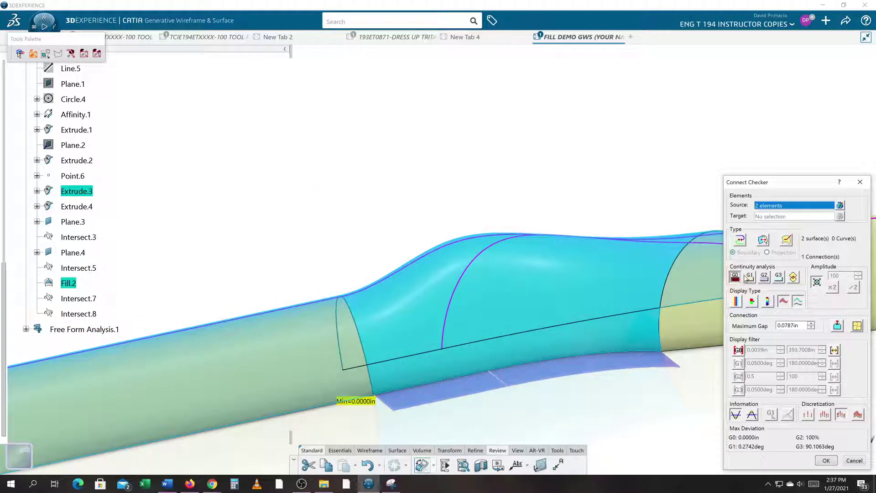
left_click(747, 278)
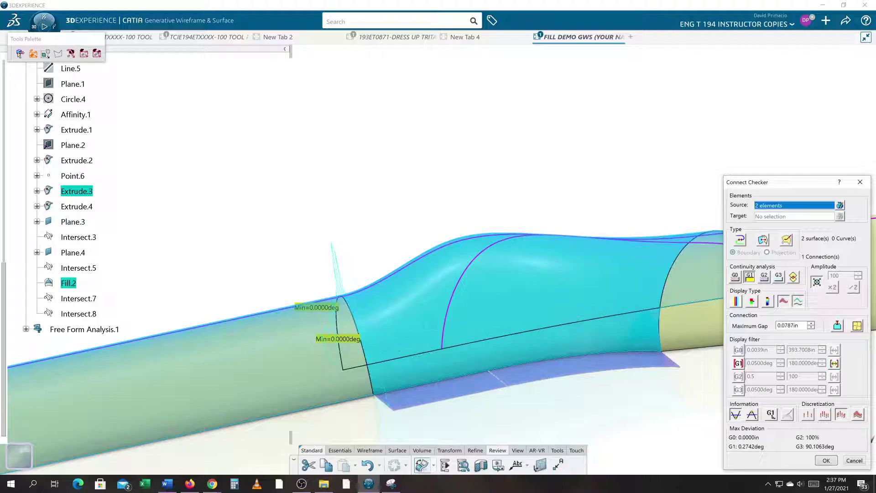
middle_click_drag(392, 393, 408, 370)
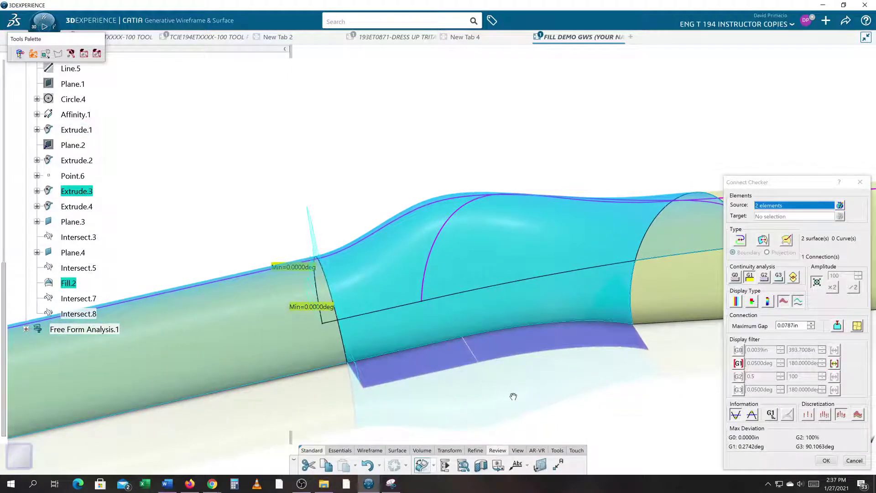
middle_click_drag(514, 396, 507, 395)
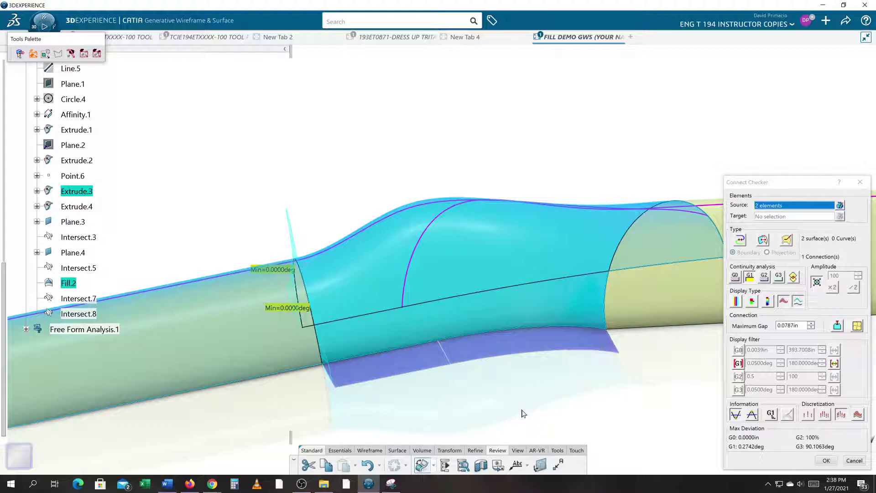
key("alt+Tab")
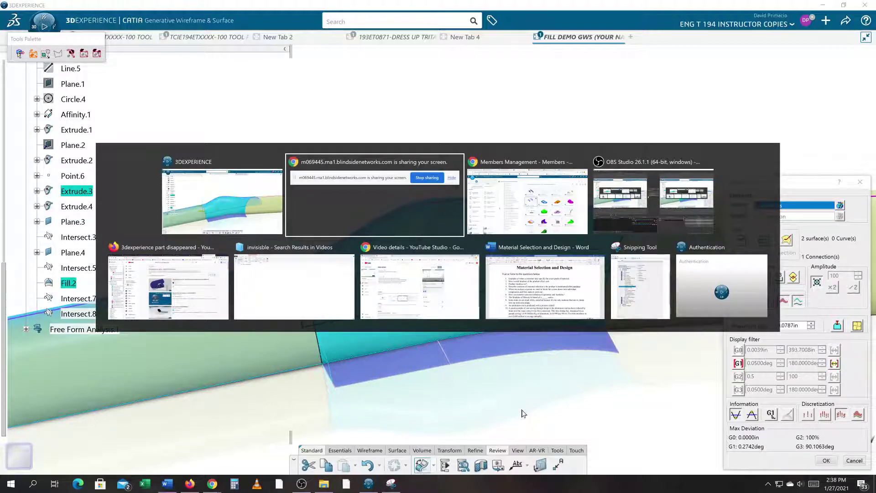